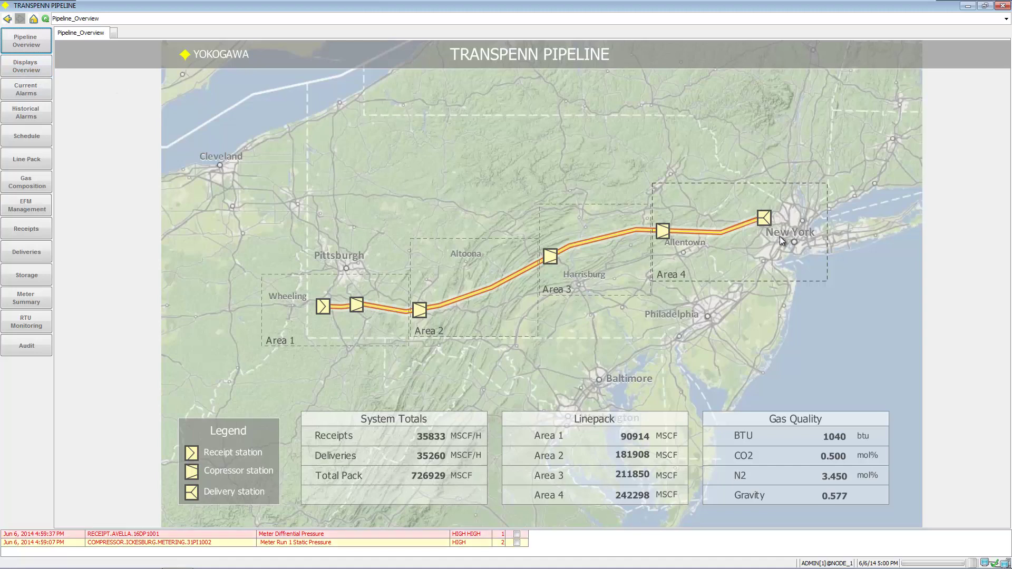
Step: Open the Jacobsburg station from the Area 1 overview and review its hourly quantities
click(331, 308)
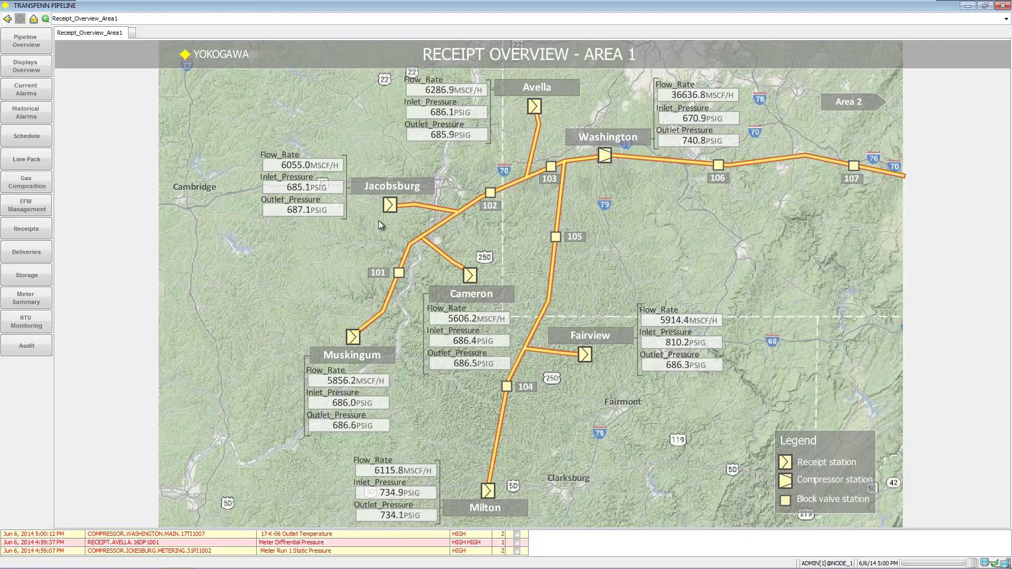
click(391, 185)
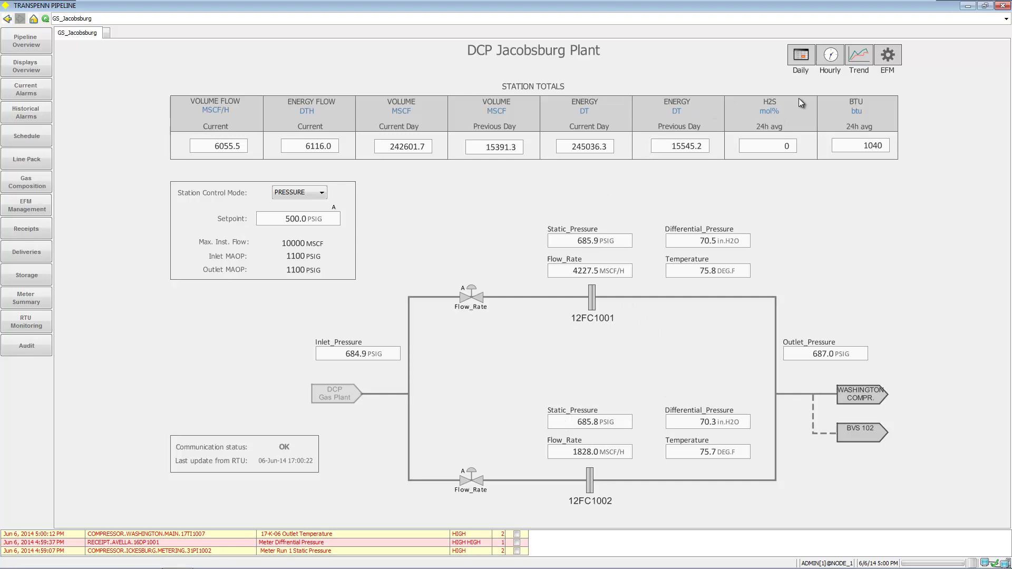
click(831, 54)
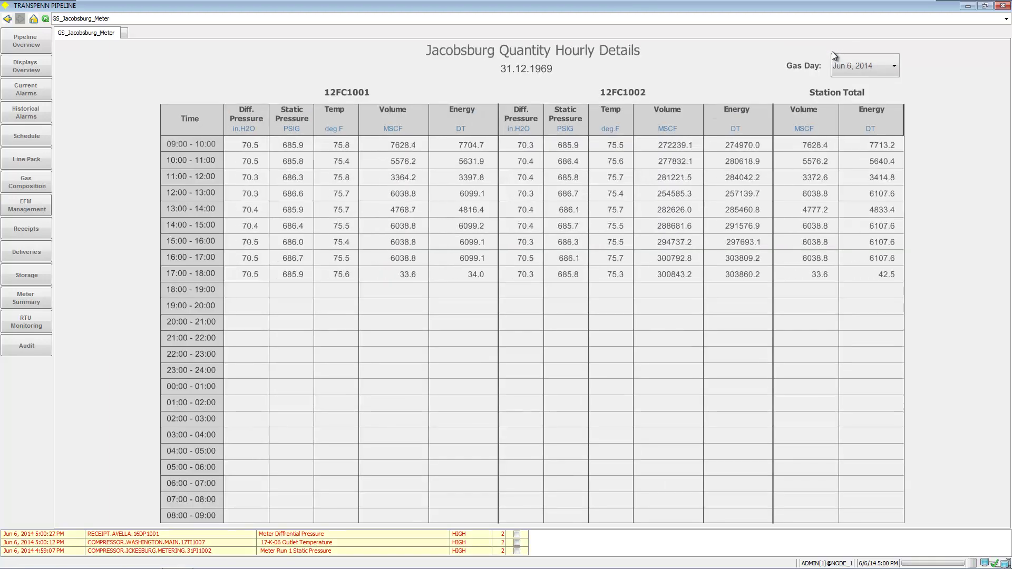
Step: Return to the Jacobsburg plant display, play its flow trend live, then close the trend
click(7, 18)
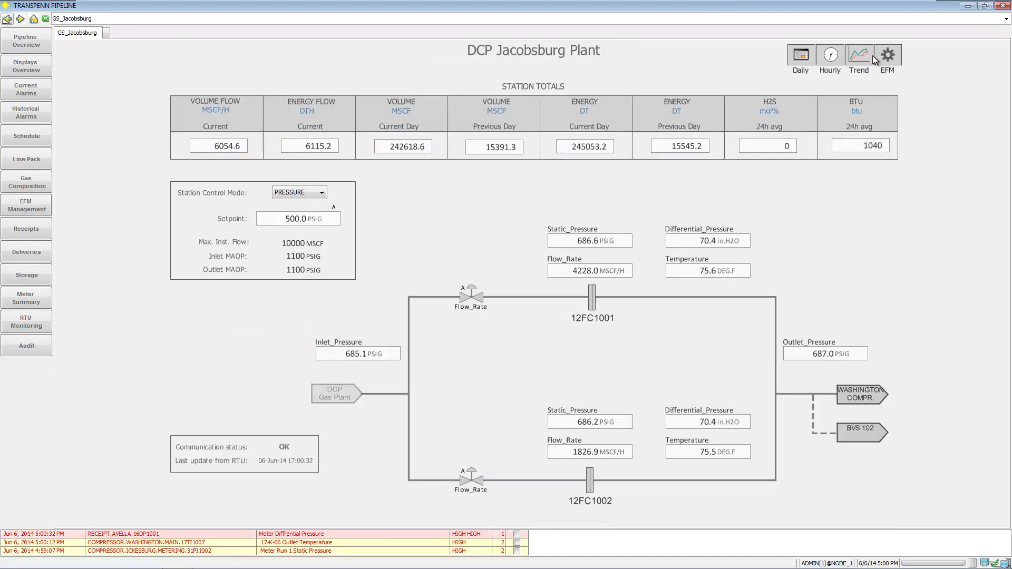
click(859, 56)
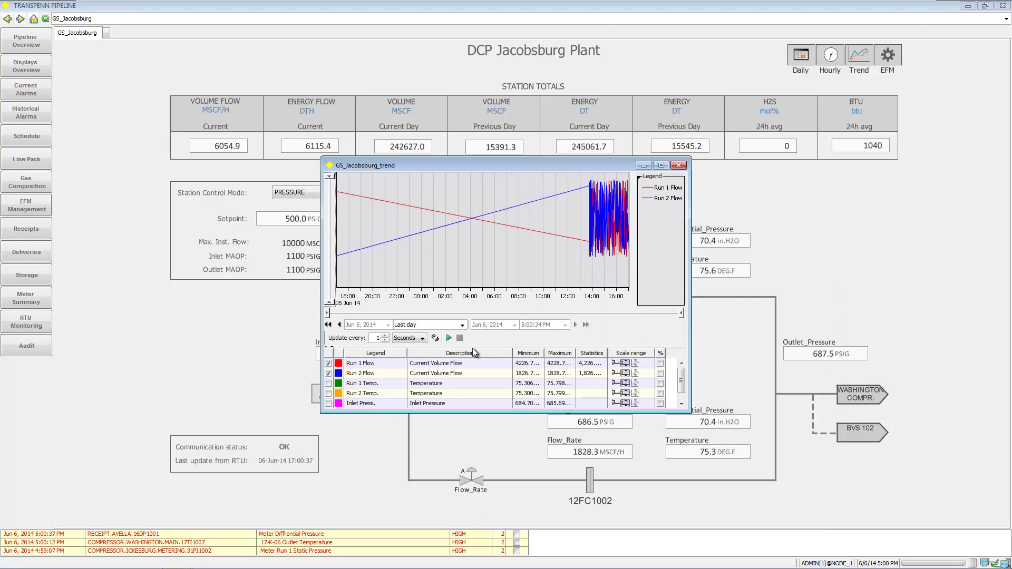
click(449, 338)
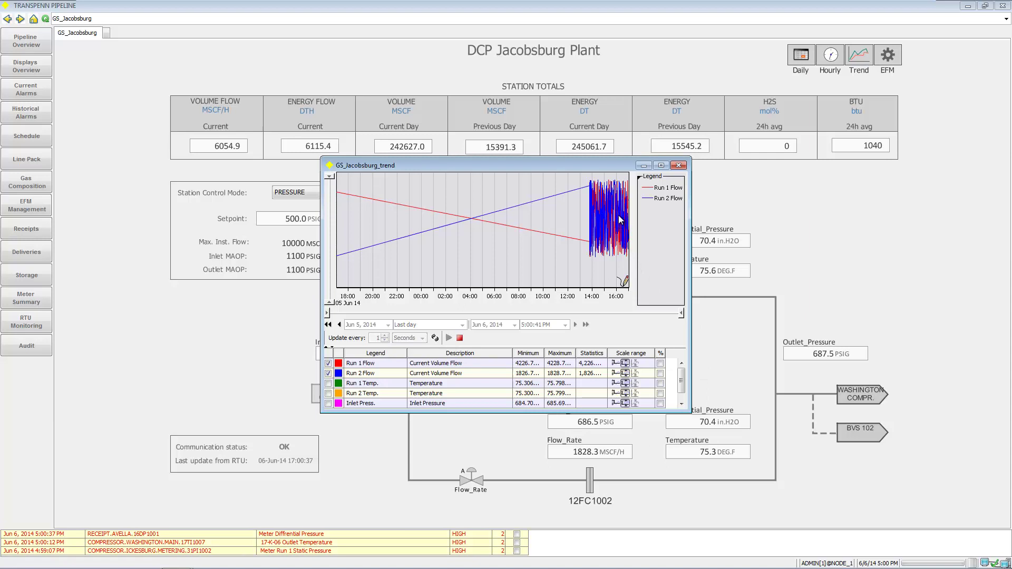
click(678, 166)
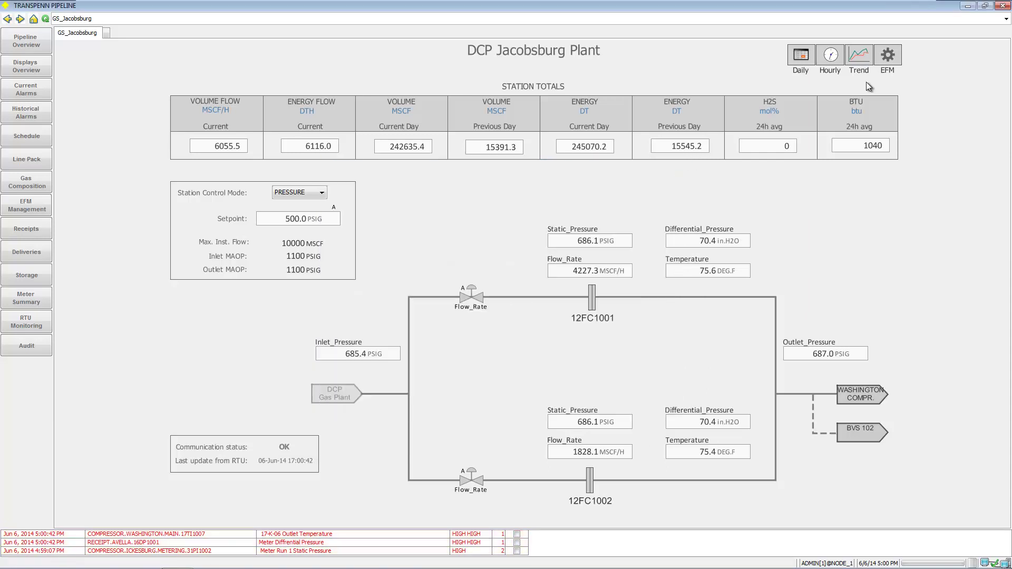
click(888, 56)
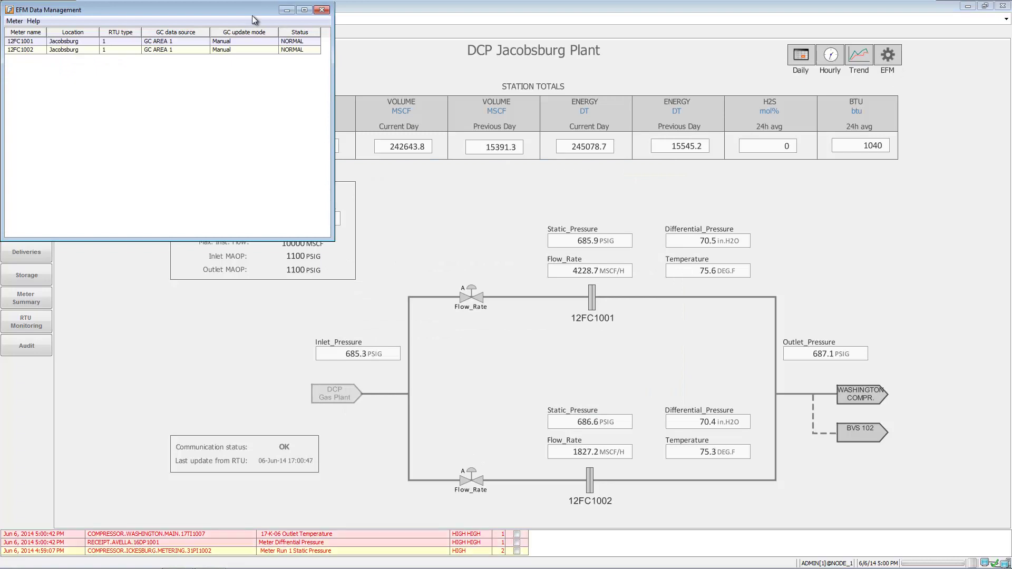
drag(161, 9, 423, 67)
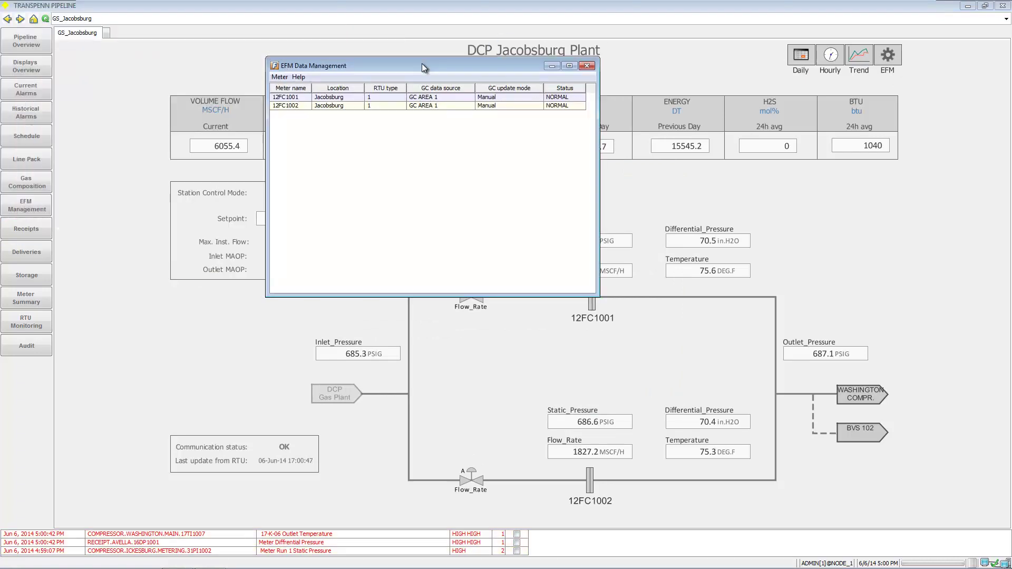
double_click(333, 98)
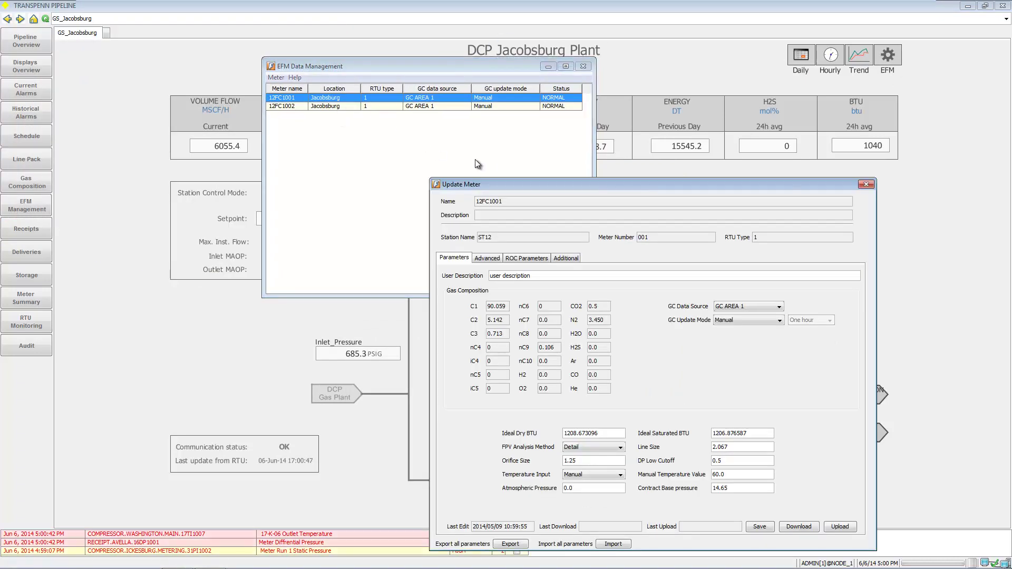
drag(508, 190, 477, 71)
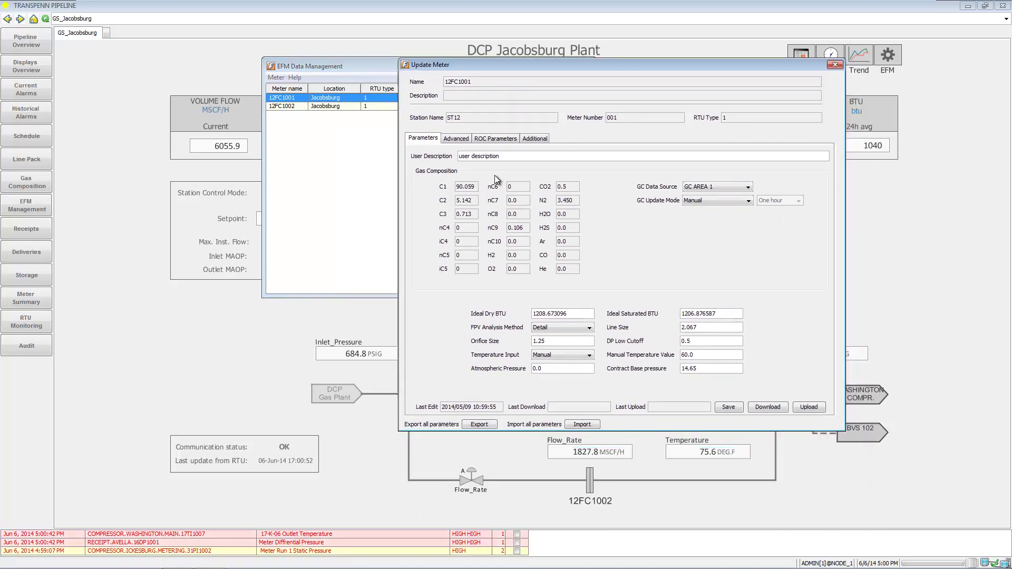
click(457, 139)
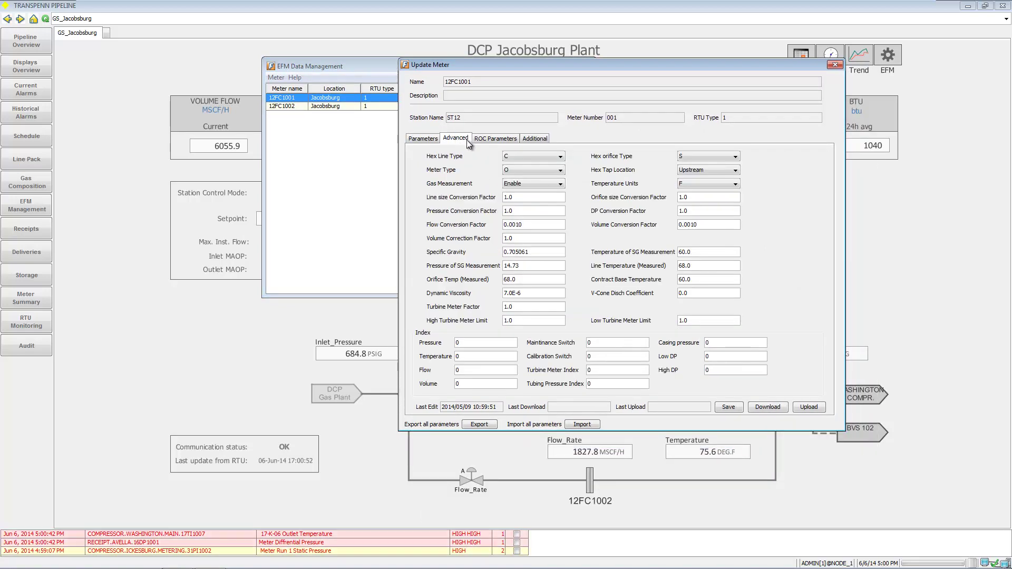
click(496, 141)
click(535, 140)
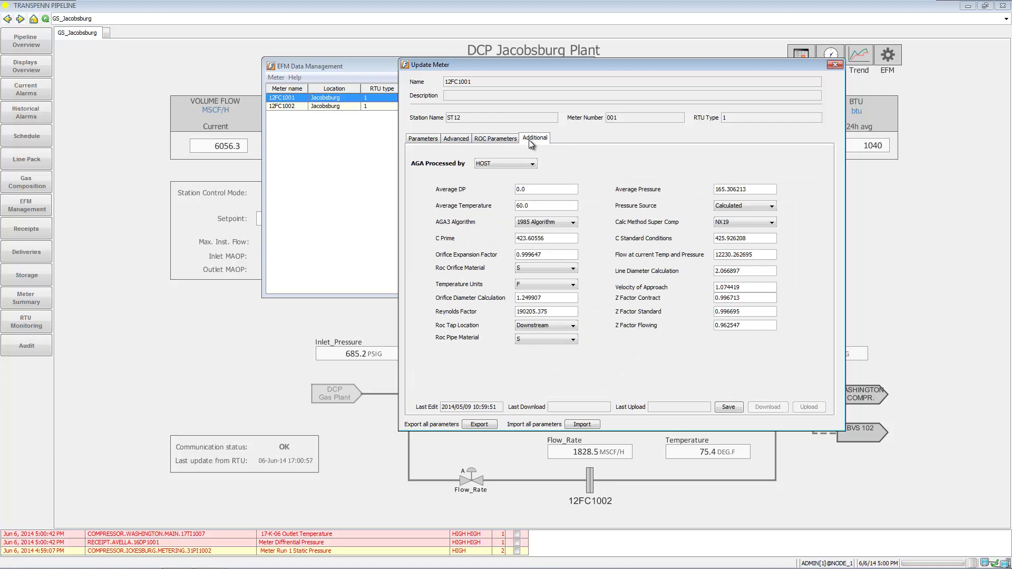
click(771, 223)
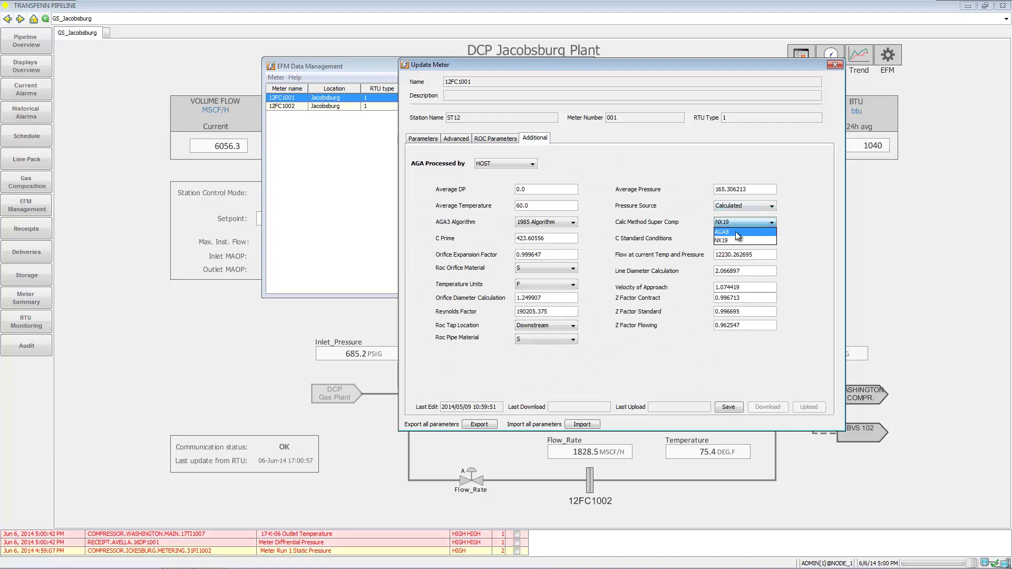
click(676, 148)
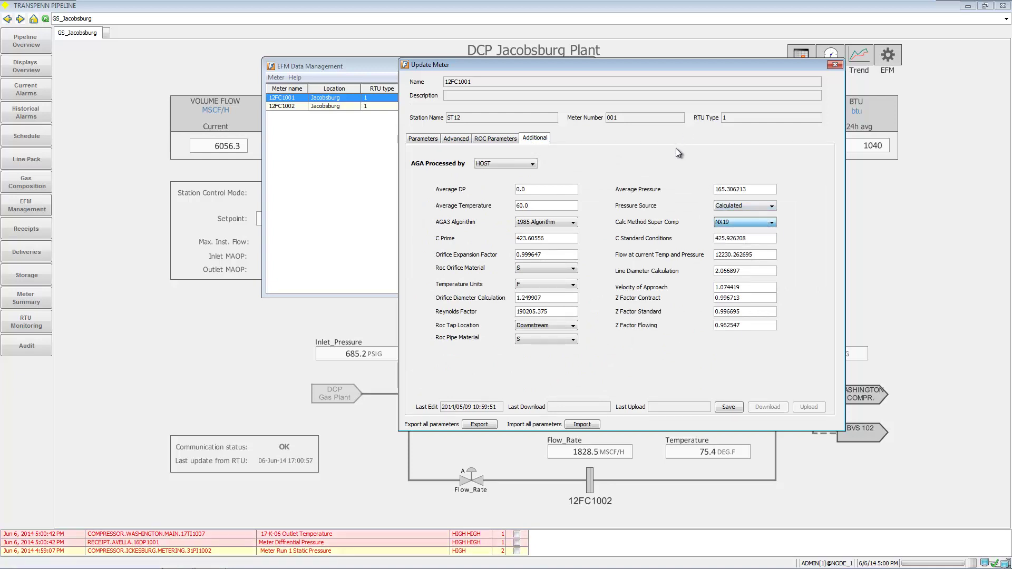
click(424, 139)
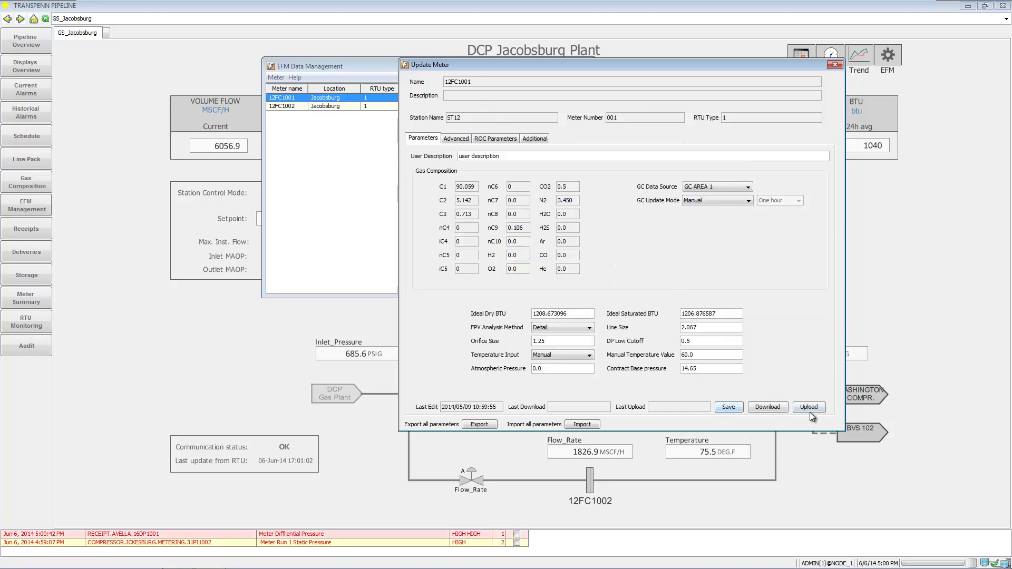
click(767, 407)
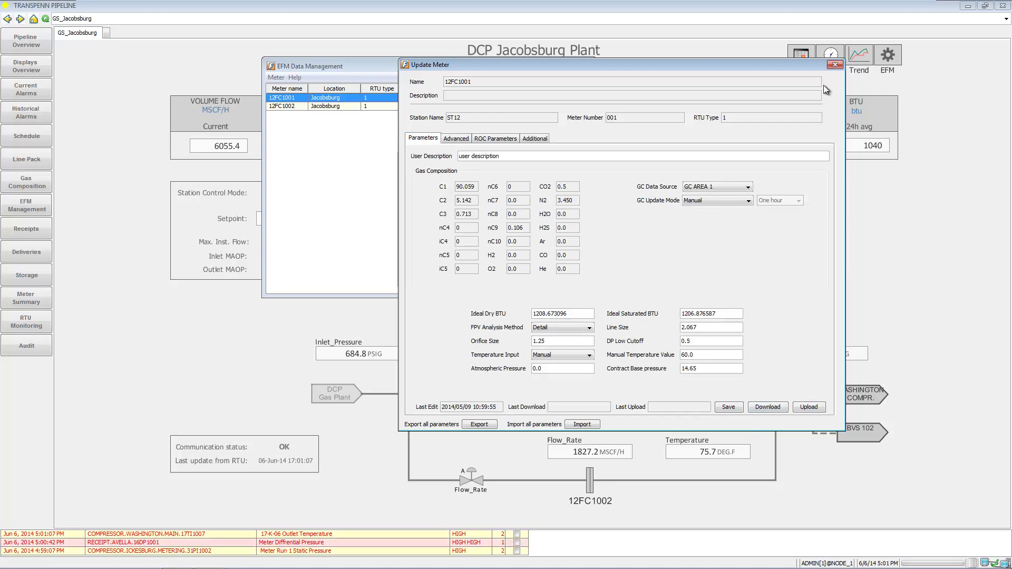
click(838, 66)
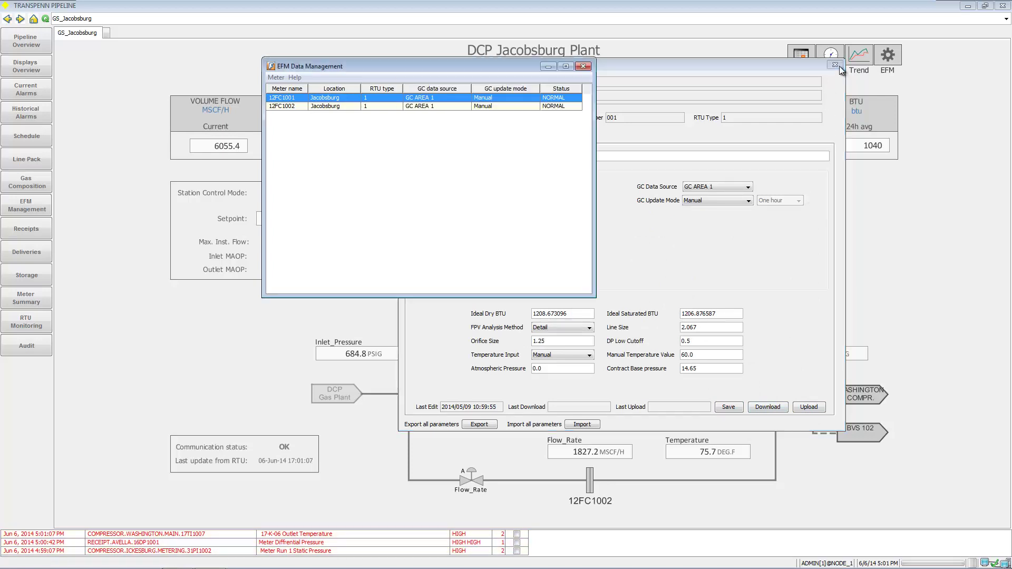
Step: Close the meter data list, browse Washington compressor process and monitoring displays, then return to the map
click(583, 67)
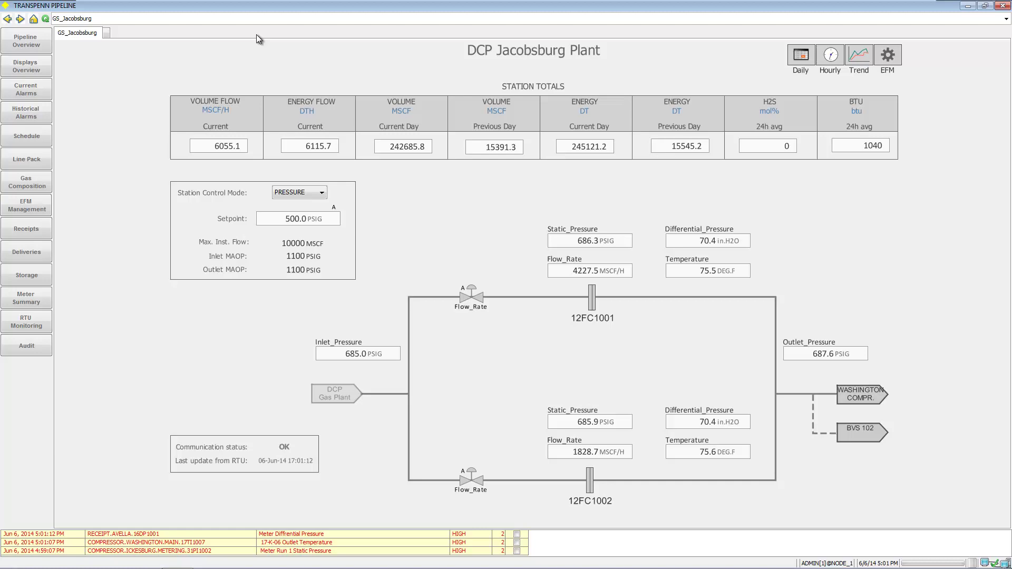
click(8, 19)
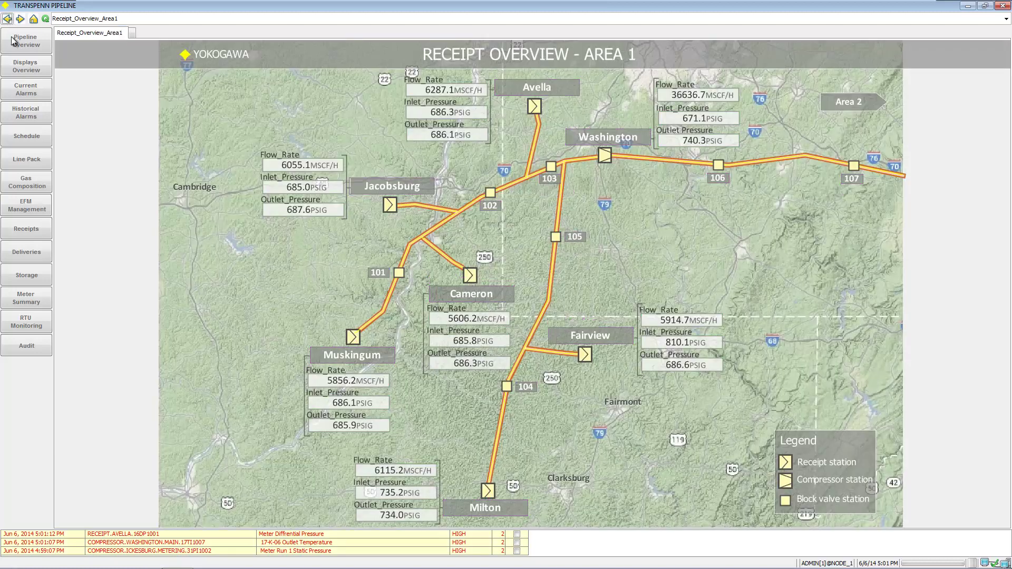
click(604, 138)
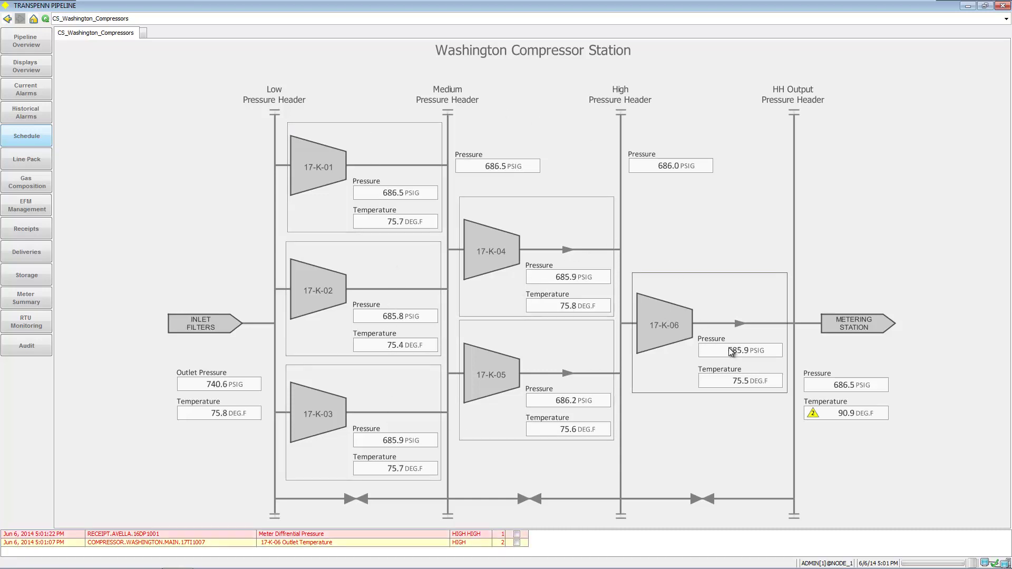
click(364, 211)
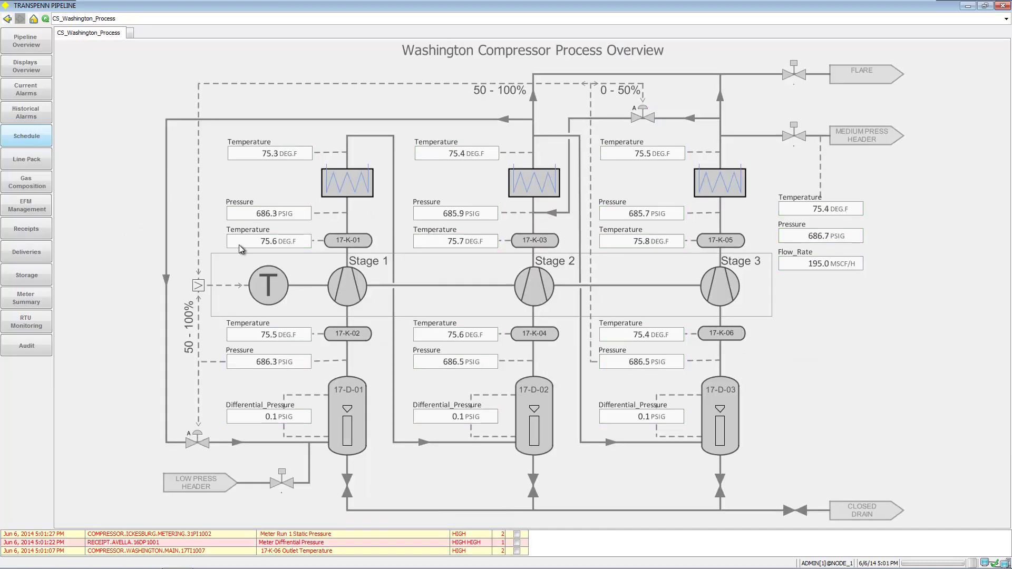
click(312, 270)
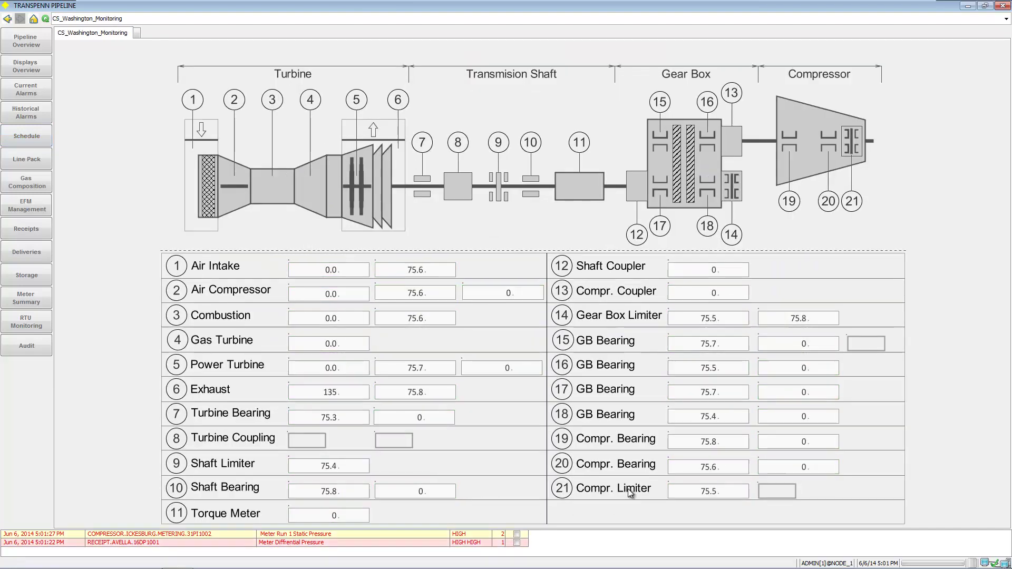
click(29, 42)
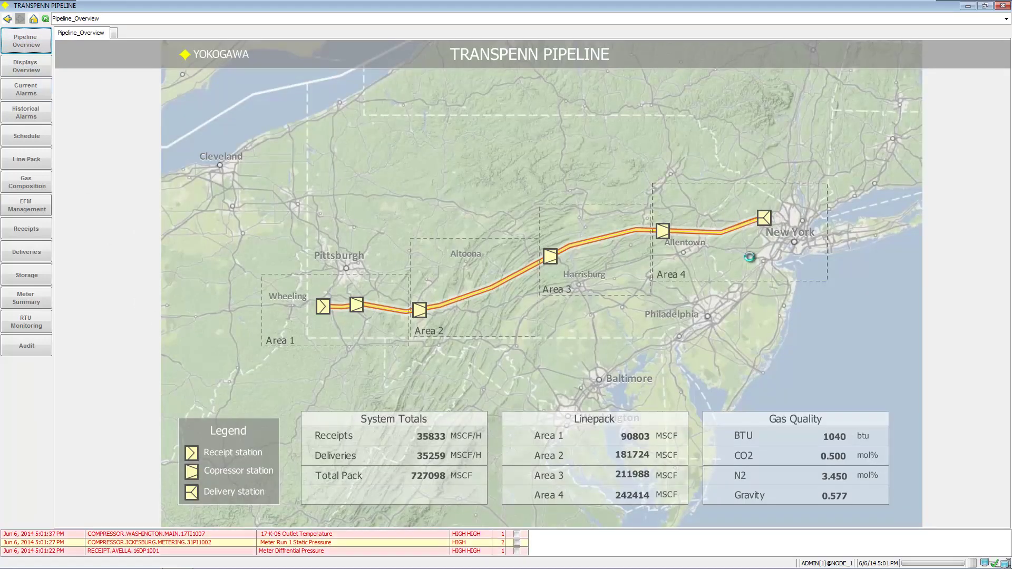
click(805, 253)
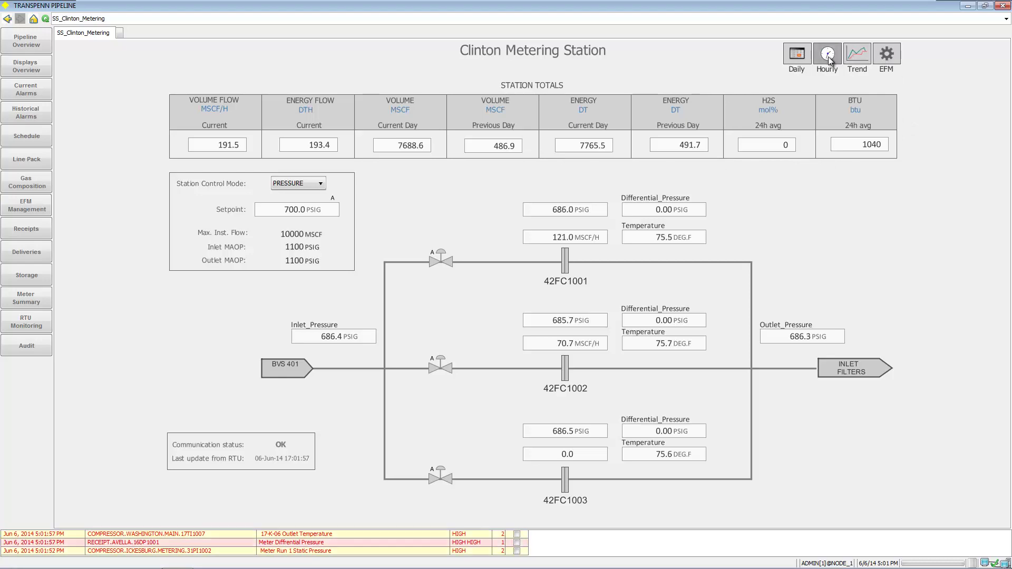
click(33, 19)
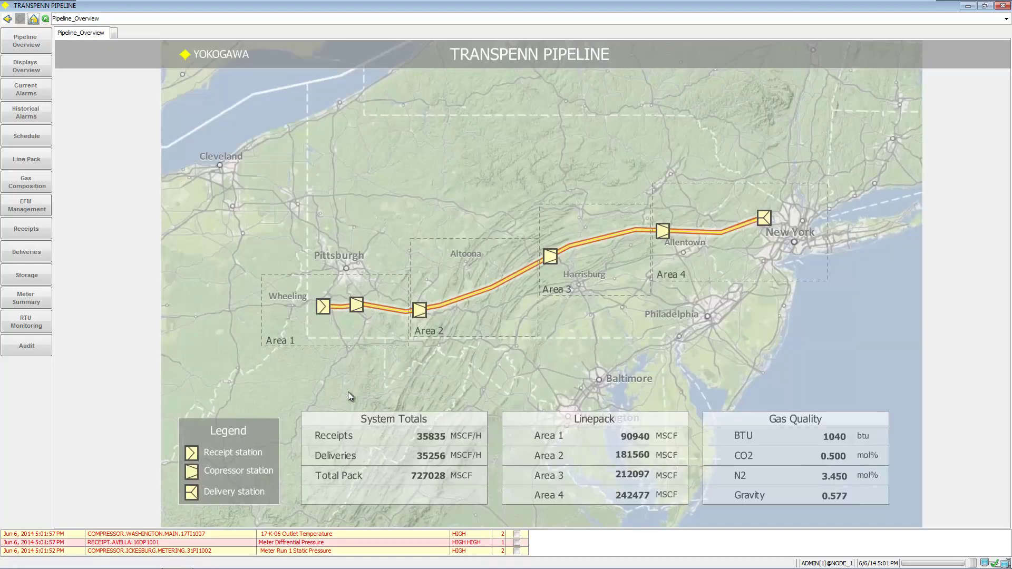
click(31, 73)
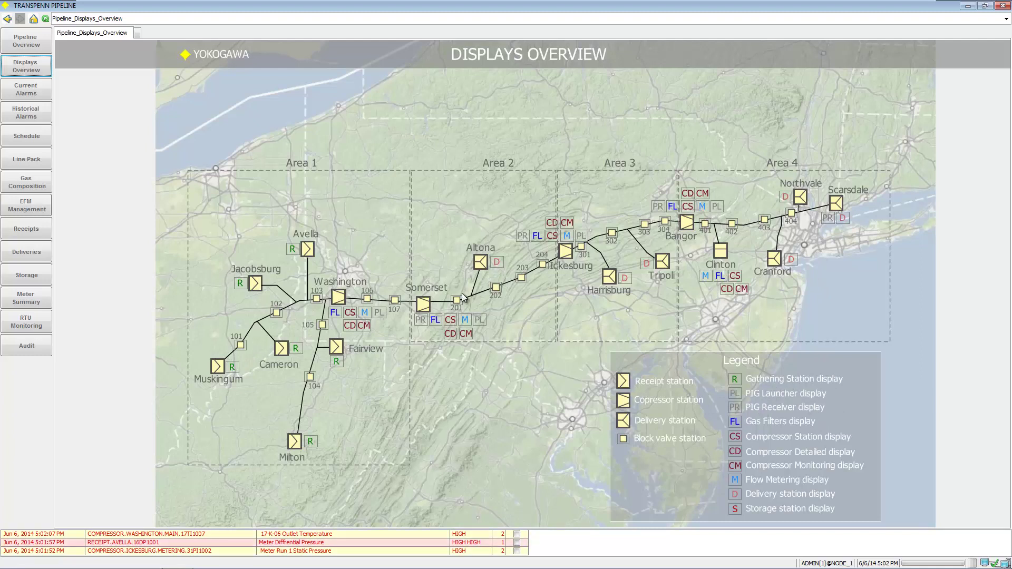
click(378, 313)
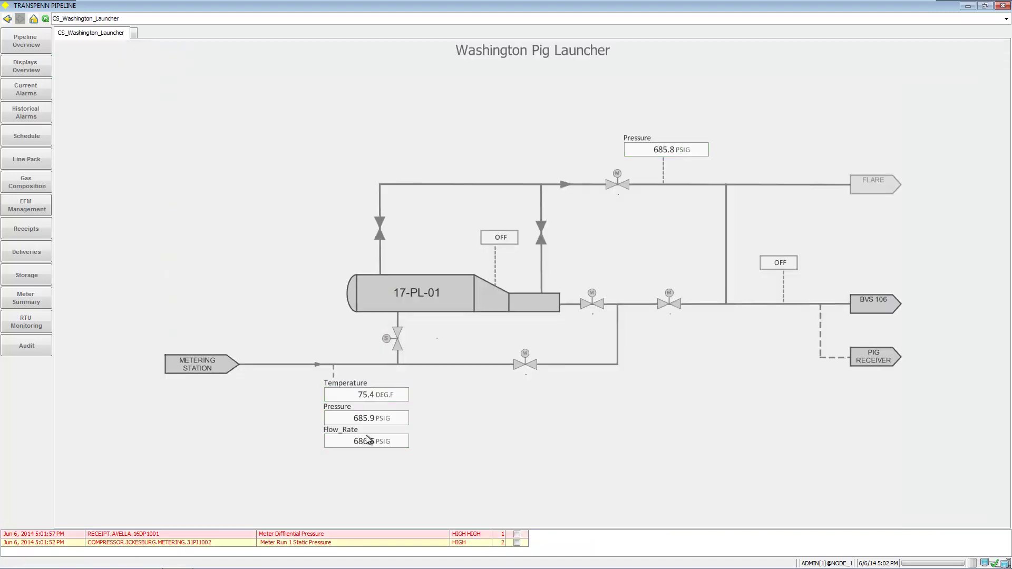
click(12, 21)
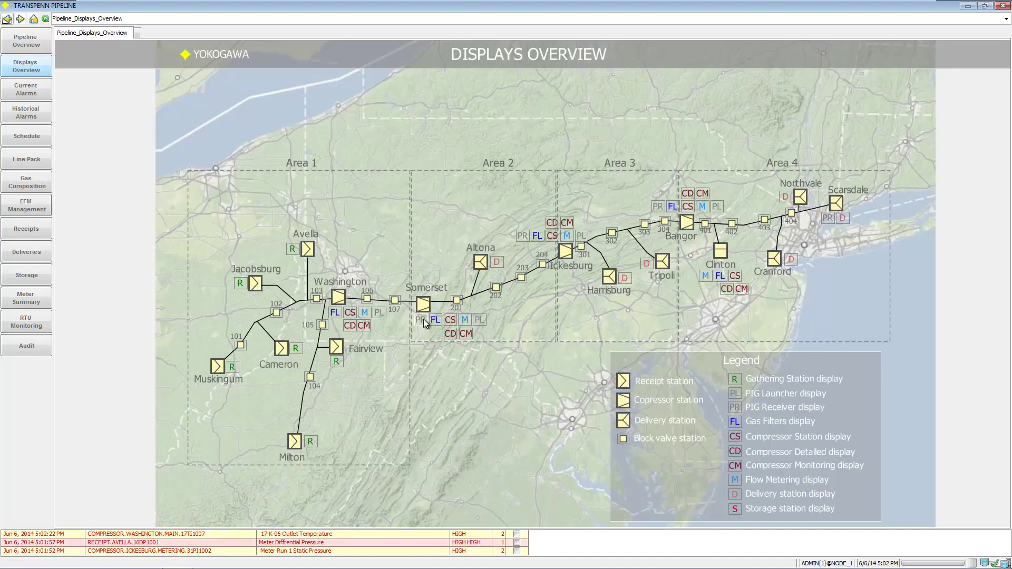
click(423, 319)
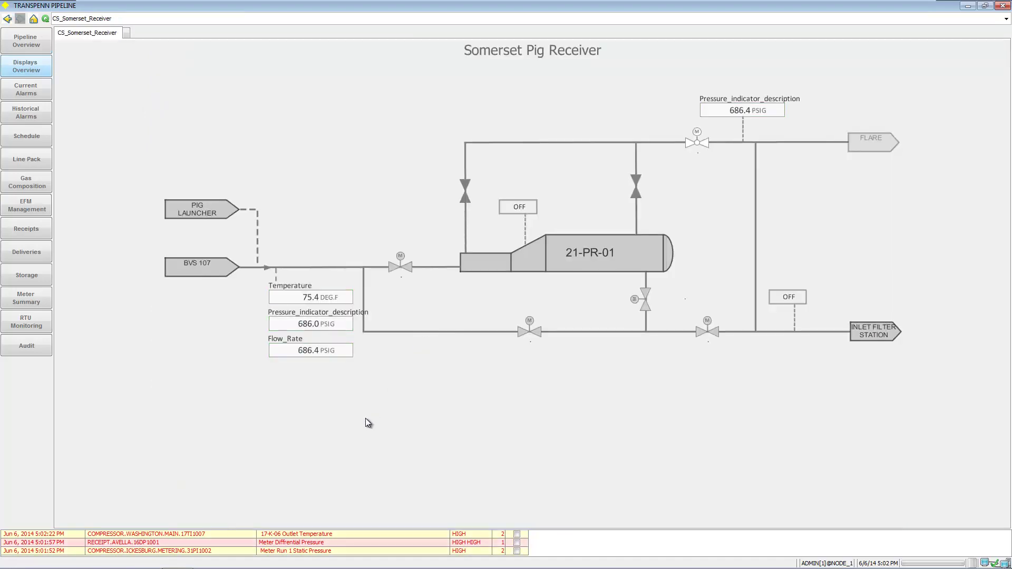
click(7, 18)
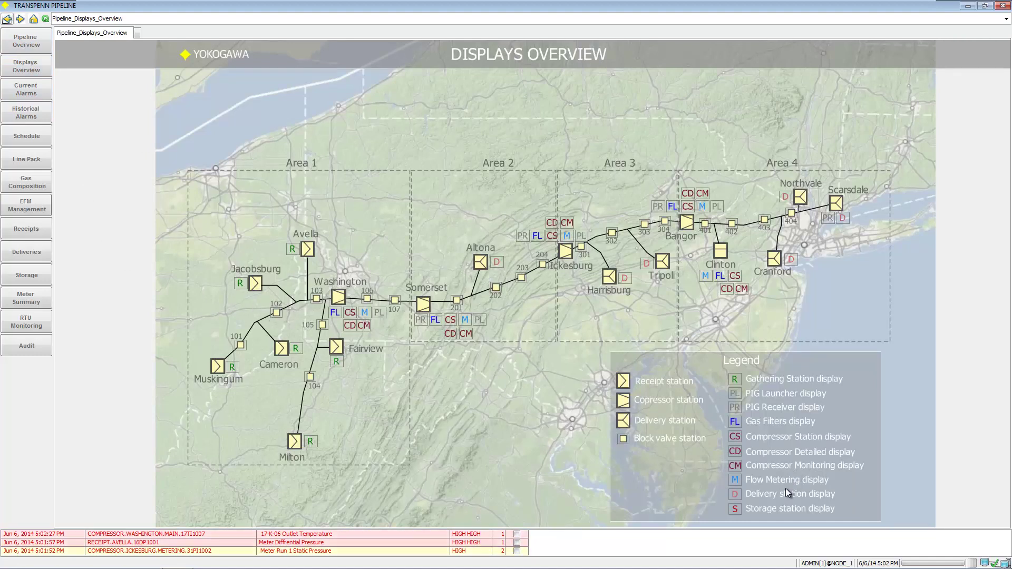
click(567, 236)
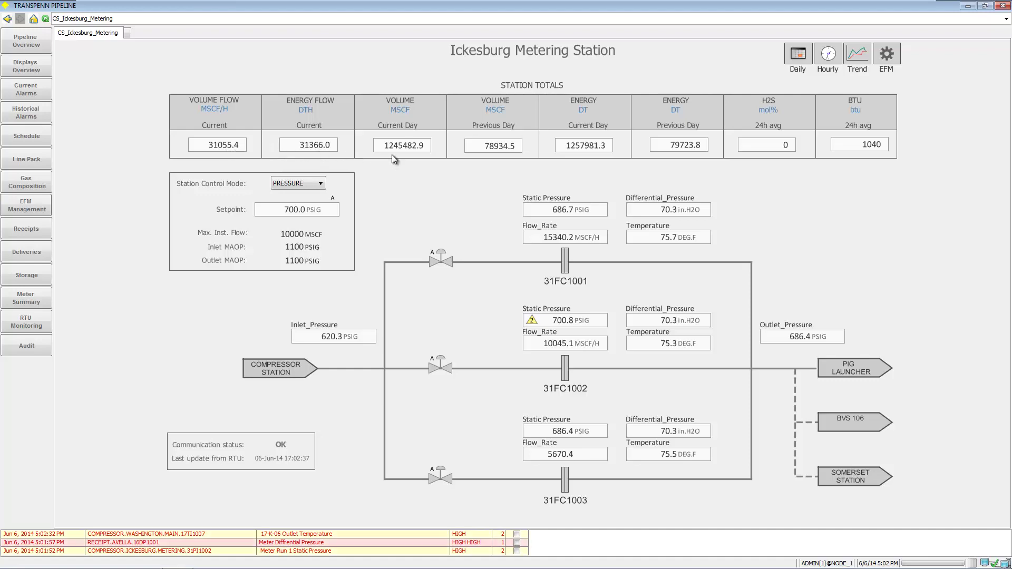
click(24, 69)
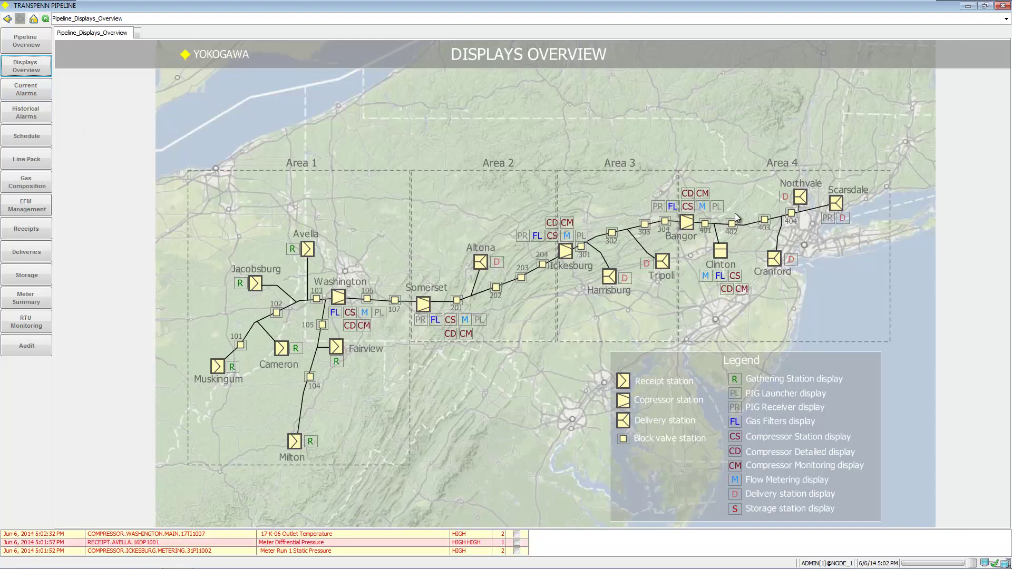
click(764, 220)
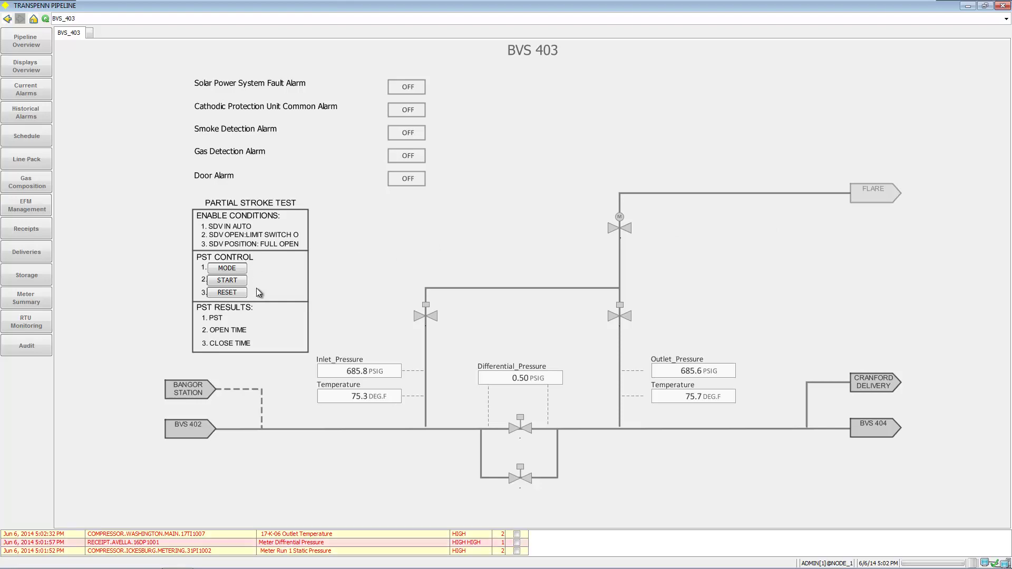
click(6, 18)
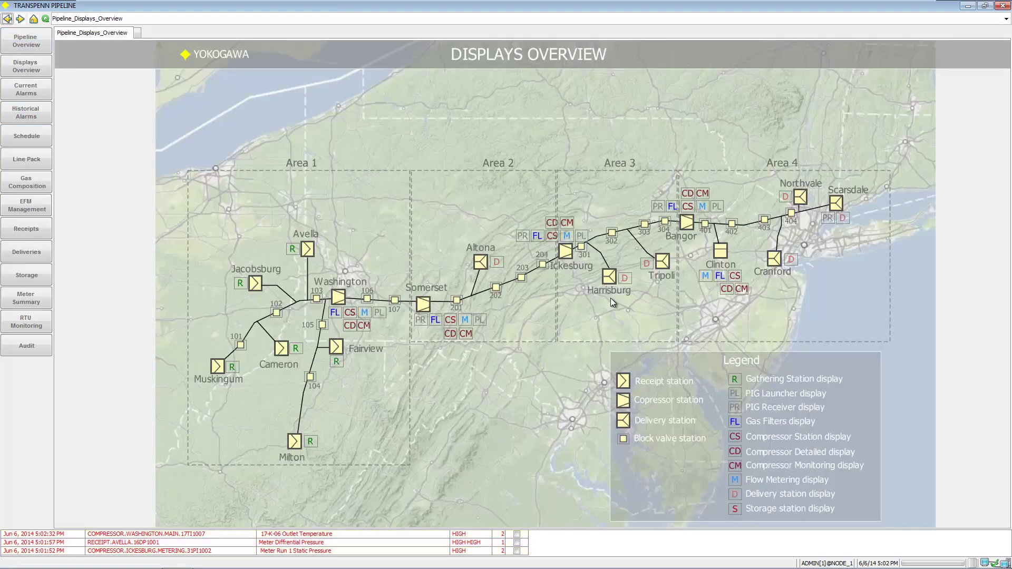
Step: List current alarms, try and cancel an Alarm Time custom filter, then show historical alarms
click(33, 95)
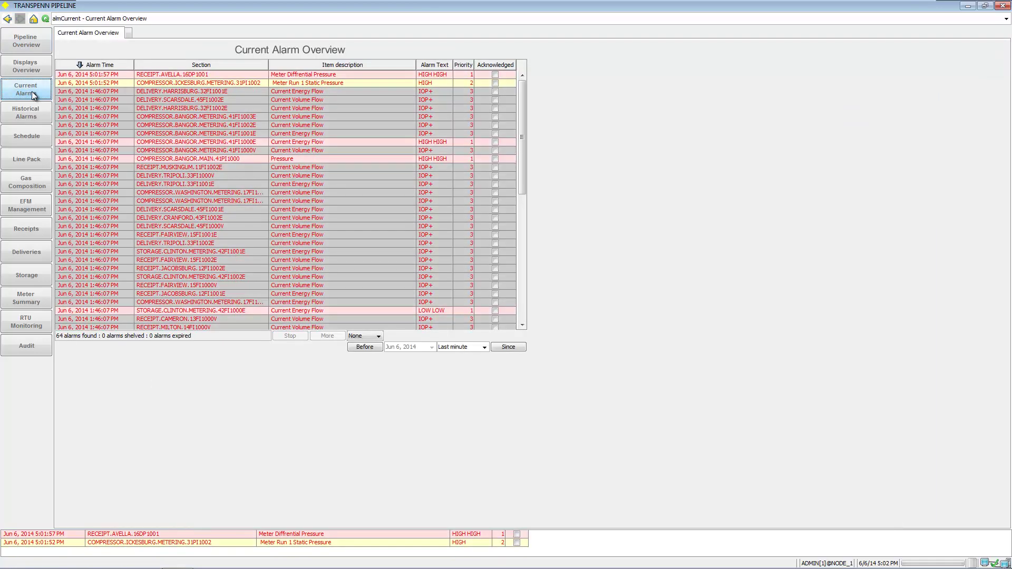
mouse_move(107, 62)
mouse_down()
mouse_move(448, 63)
mouse_move(111, 65)
mouse_up()
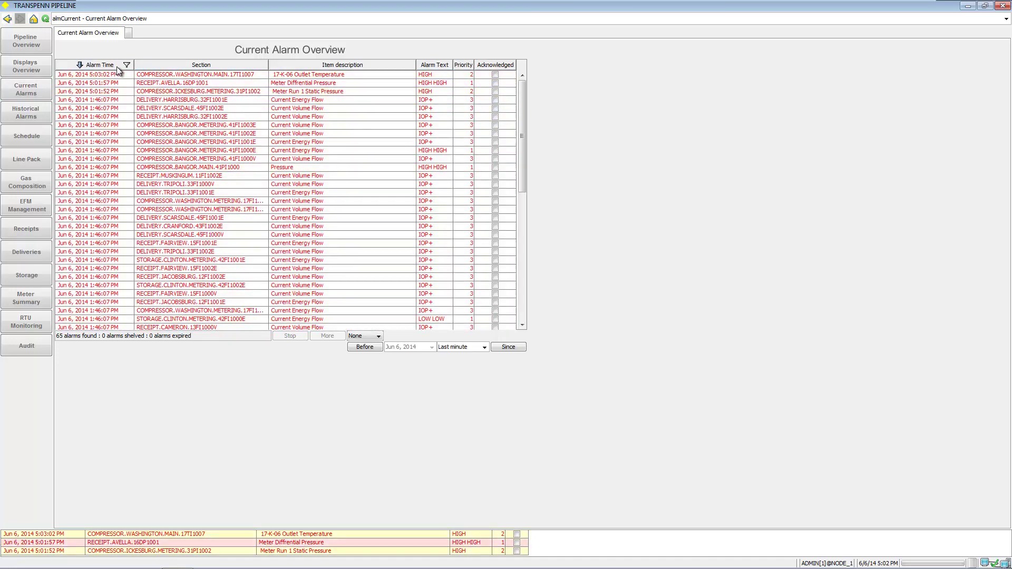
click(126, 66)
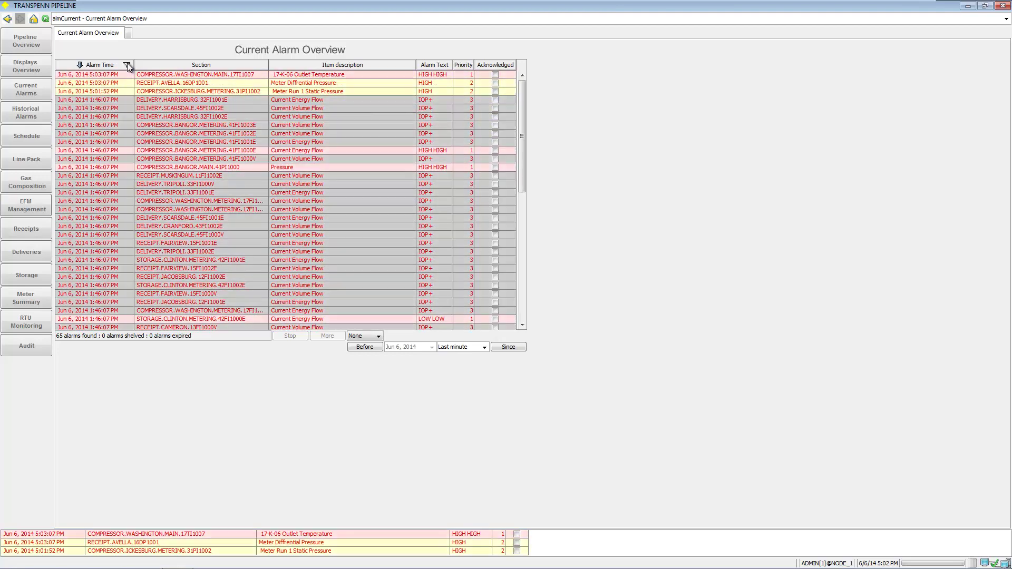
click(128, 65)
click(112, 83)
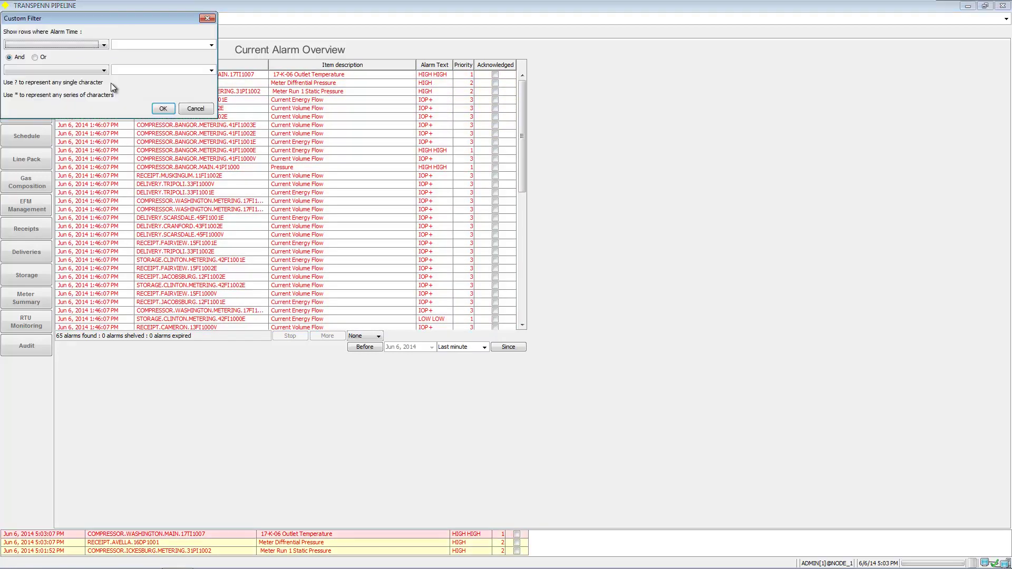
click(208, 18)
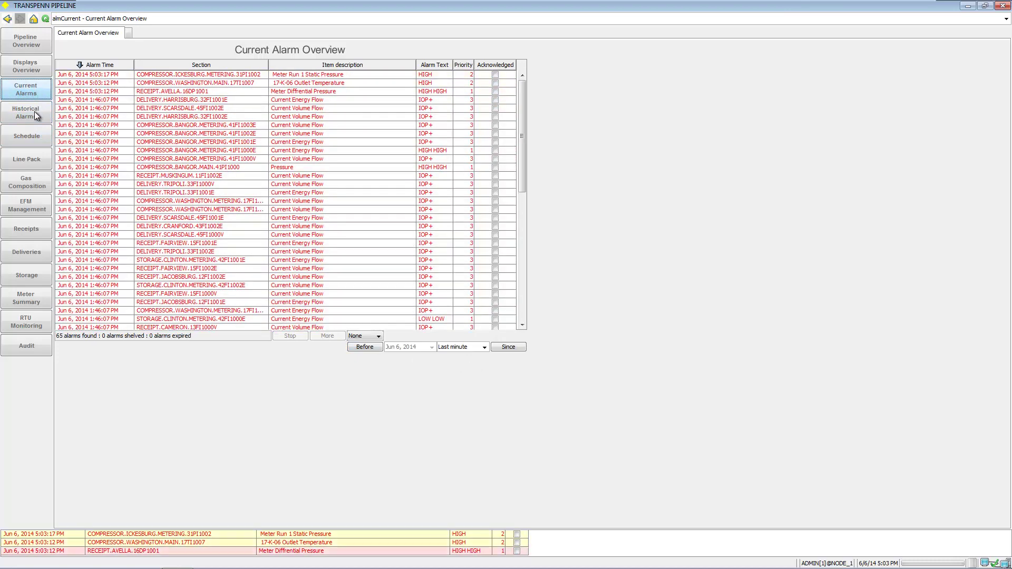
click(33, 119)
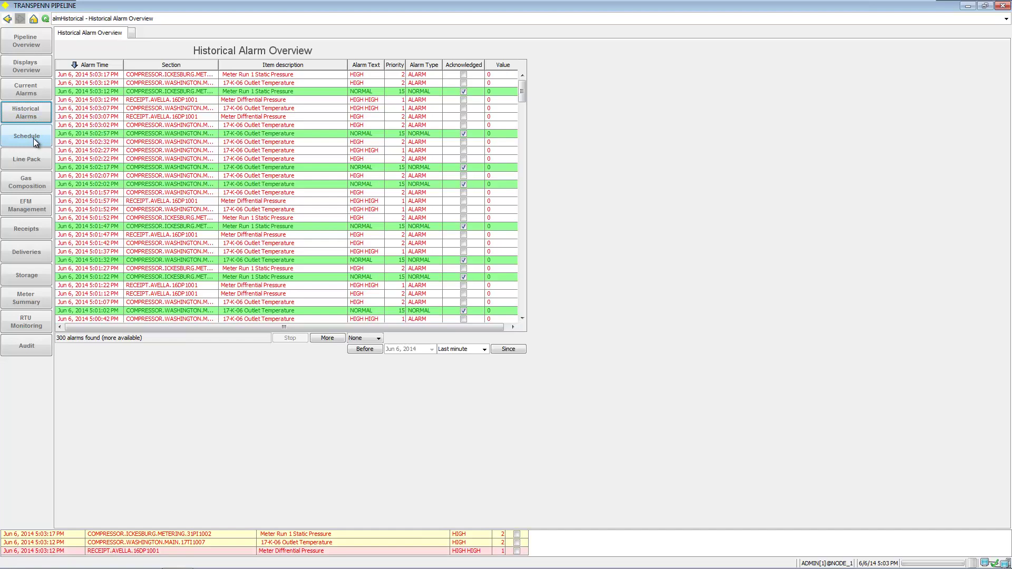
click(33, 138)
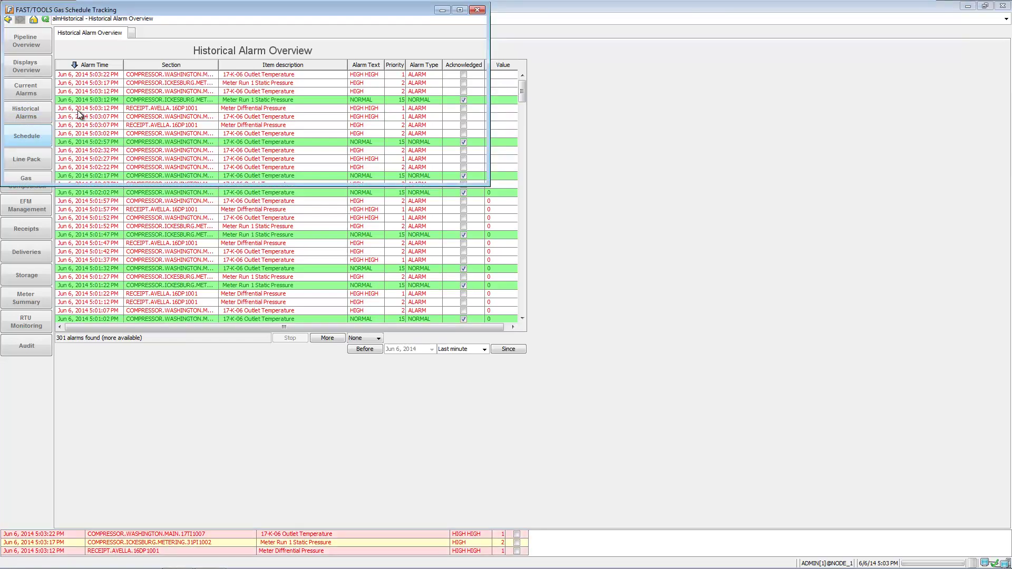
mouse_move(176, 20)
mouse_down()
mouse_move(221, 84)
mouse_move(517, 146)
mouse_move(382, 147)
mouse_up()
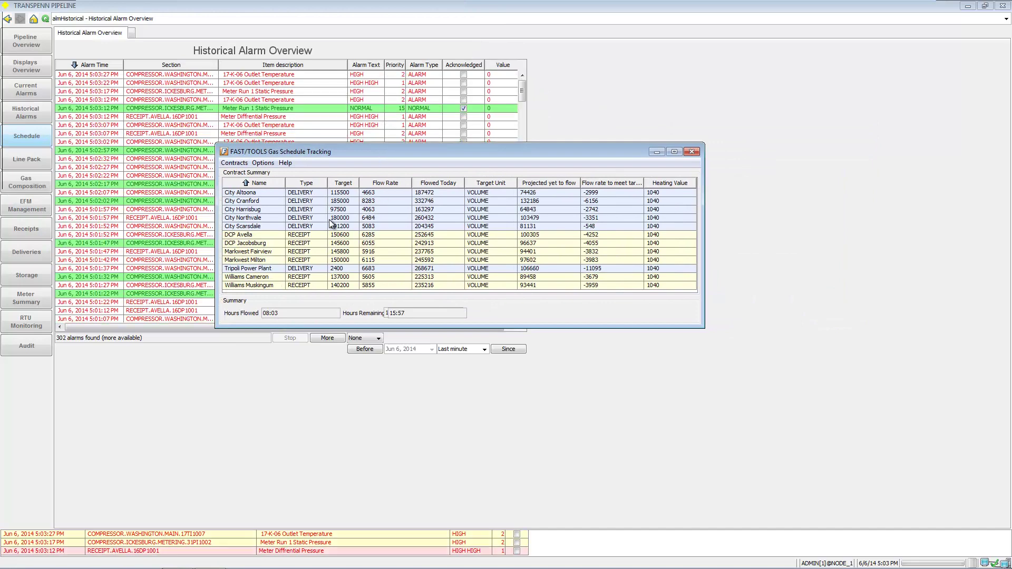
double_click(272, 191)
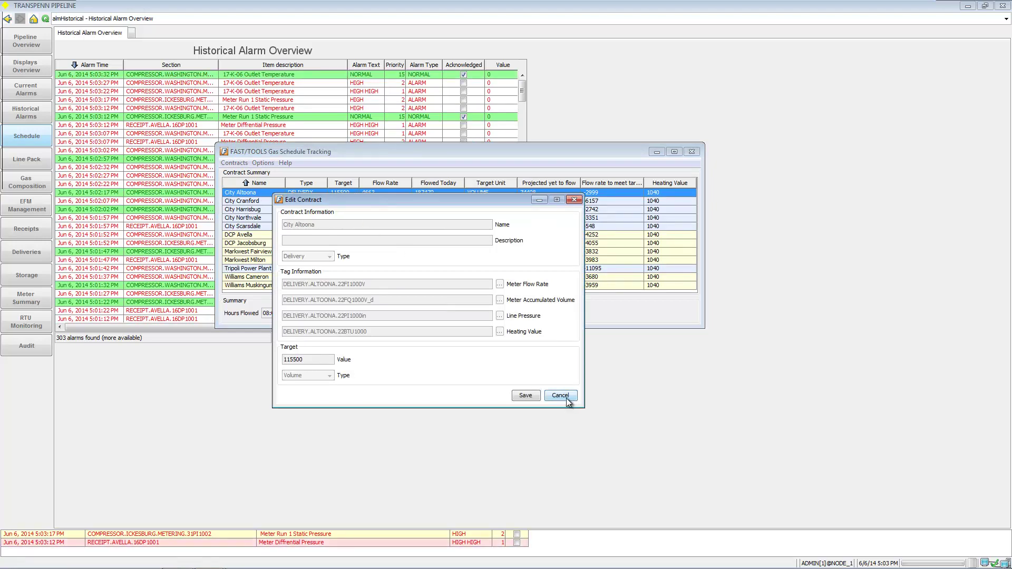
click(566, 397)
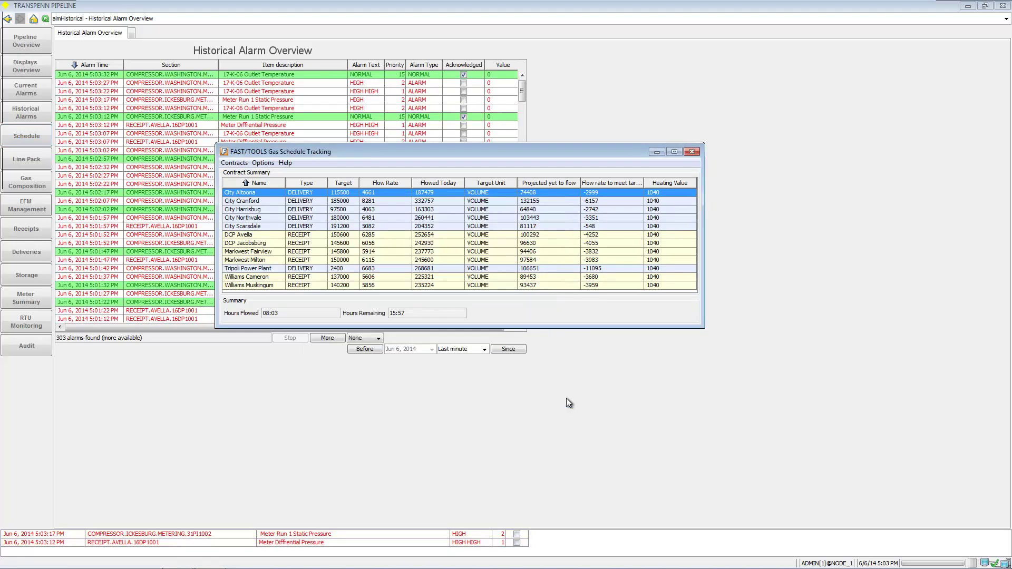
click(692, 152)
click(29, 160)
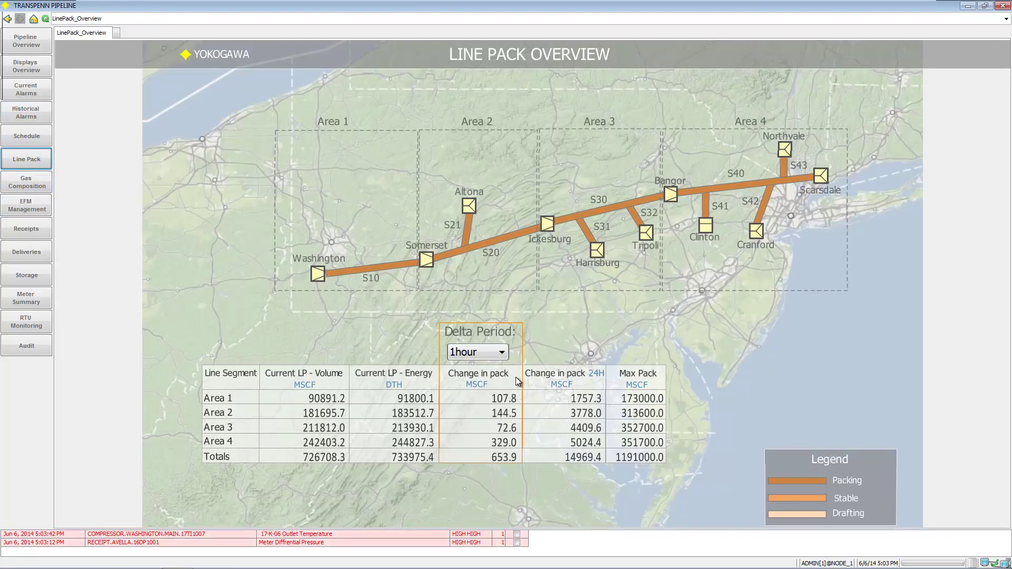
Step: Cycle the line pack Delta Period through 5min, 15min, 1hour and 3hours
click(502, 353)
click(480, 361)
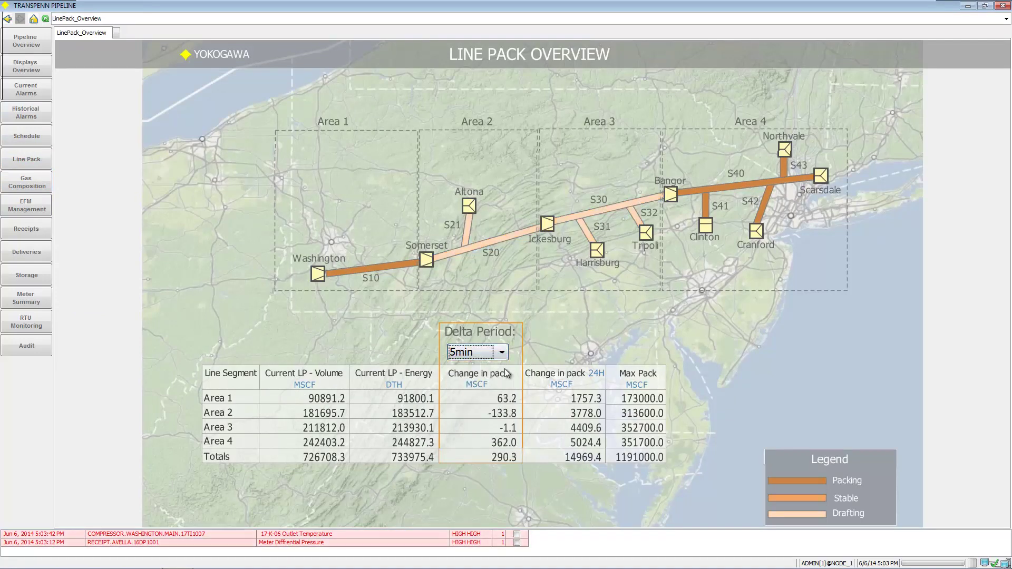
click(502, 353)
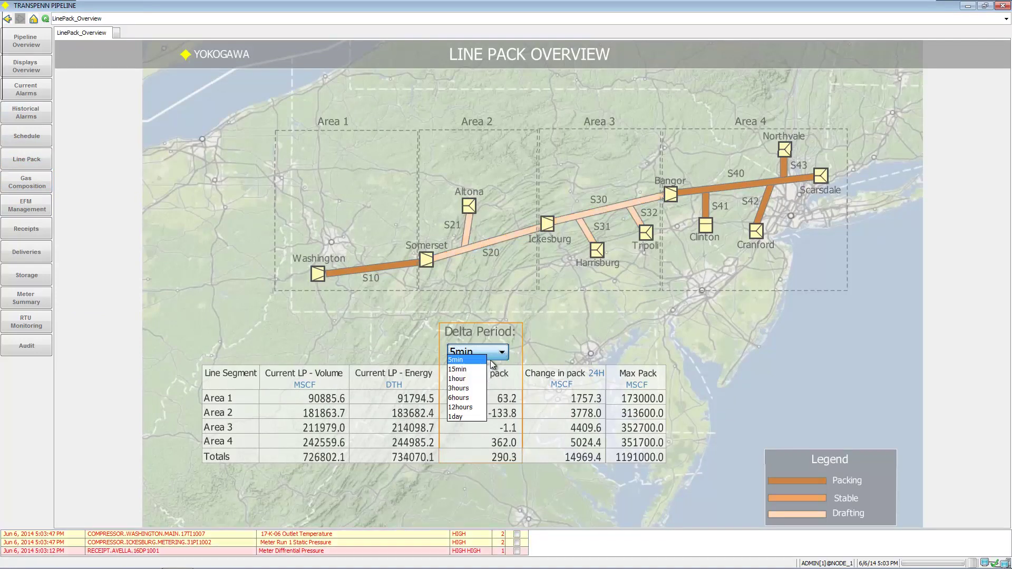
click(480, 372)
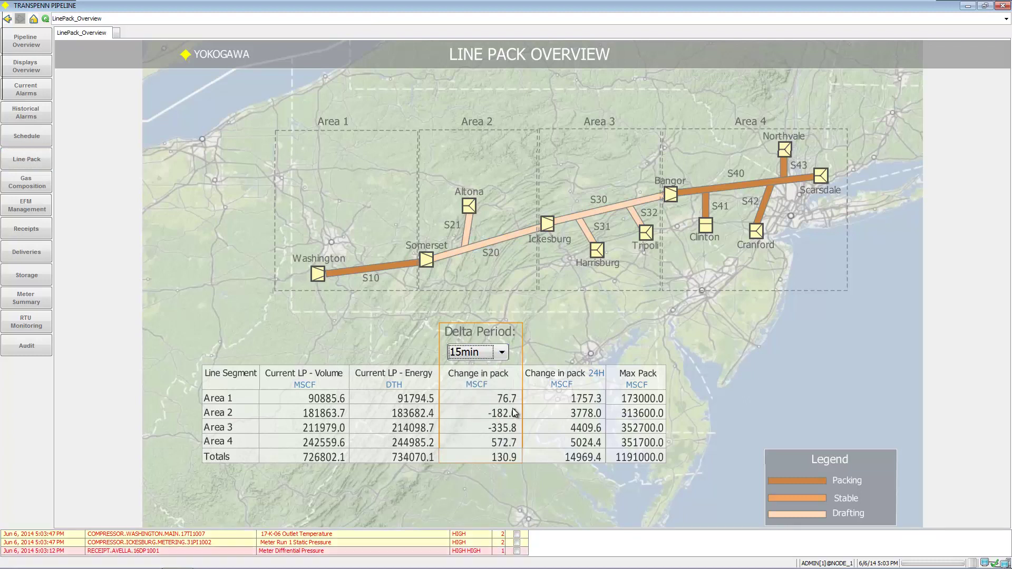
click(502, 352)
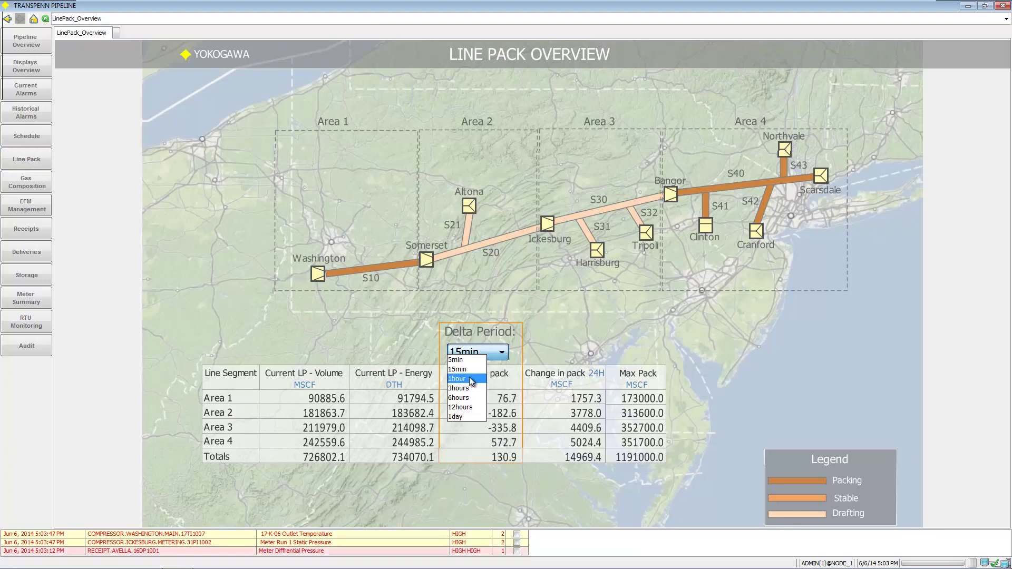
click(474, 385)
click(502, 353)
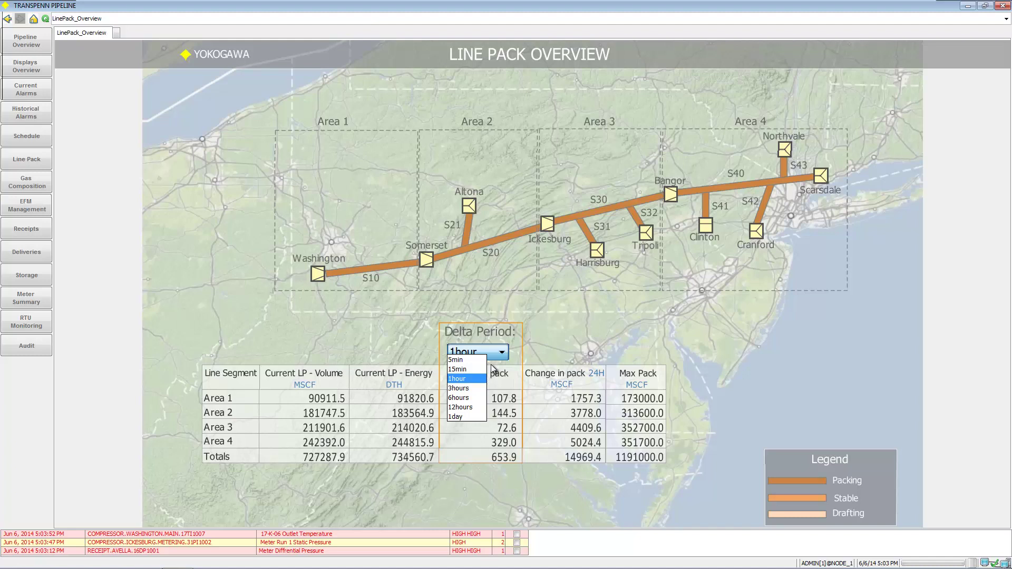
click(476, 389)
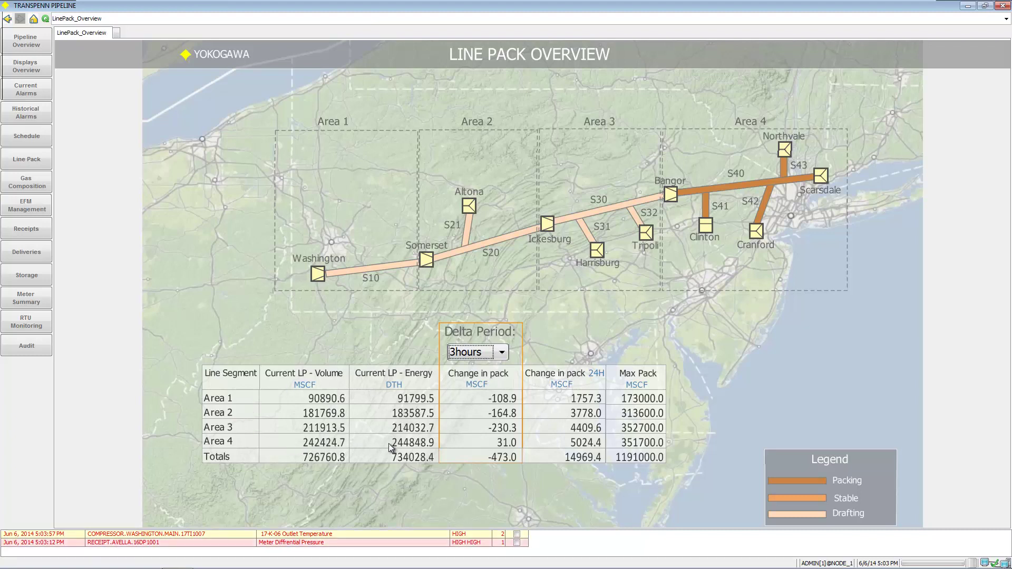
Step: Open Area 3 line pack, set Delta Period to 5min then back to 1hour, then open gas composition
click(601, 240)
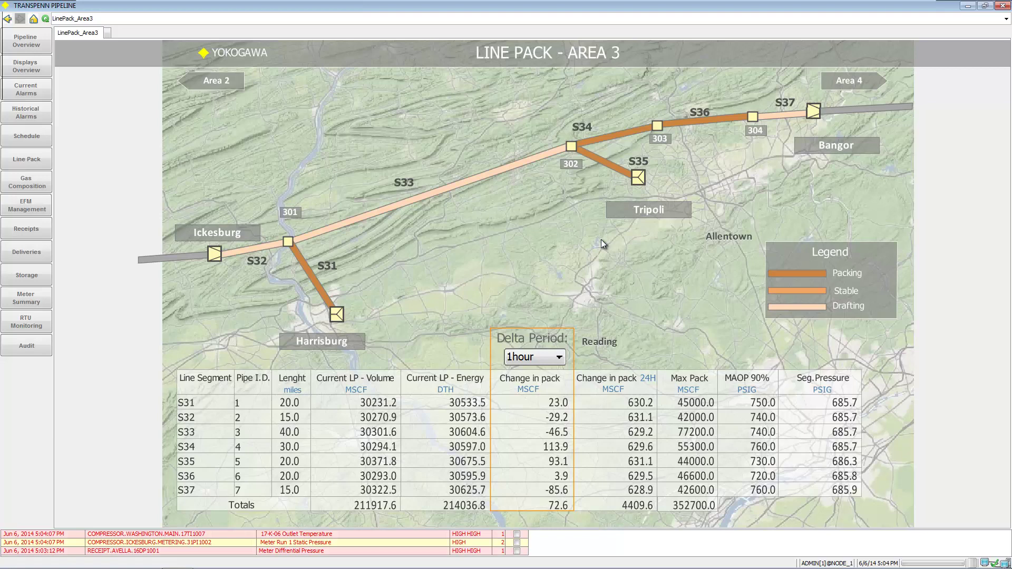
click(556, 356)
click(525, 365)
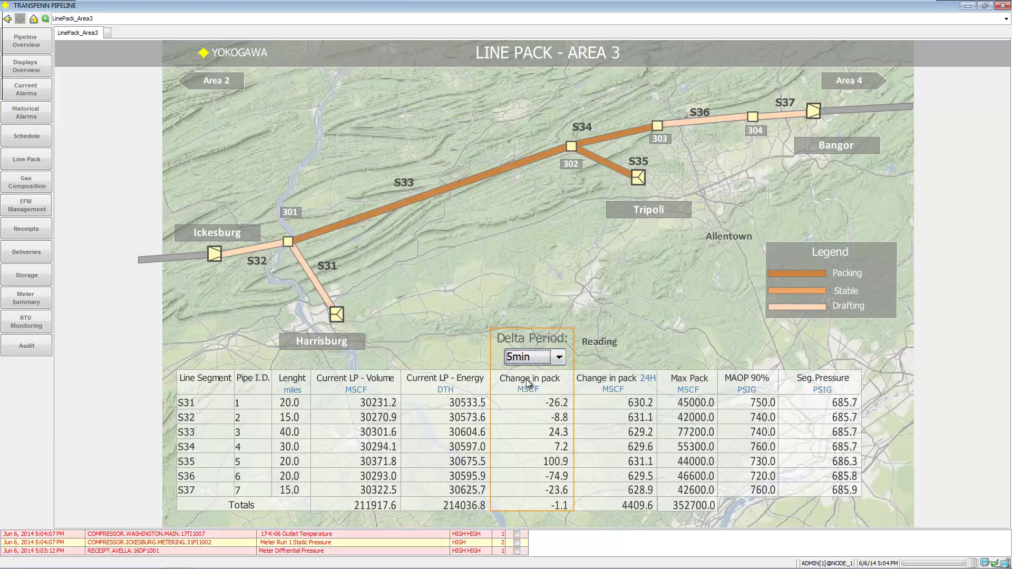
click(525, 358)
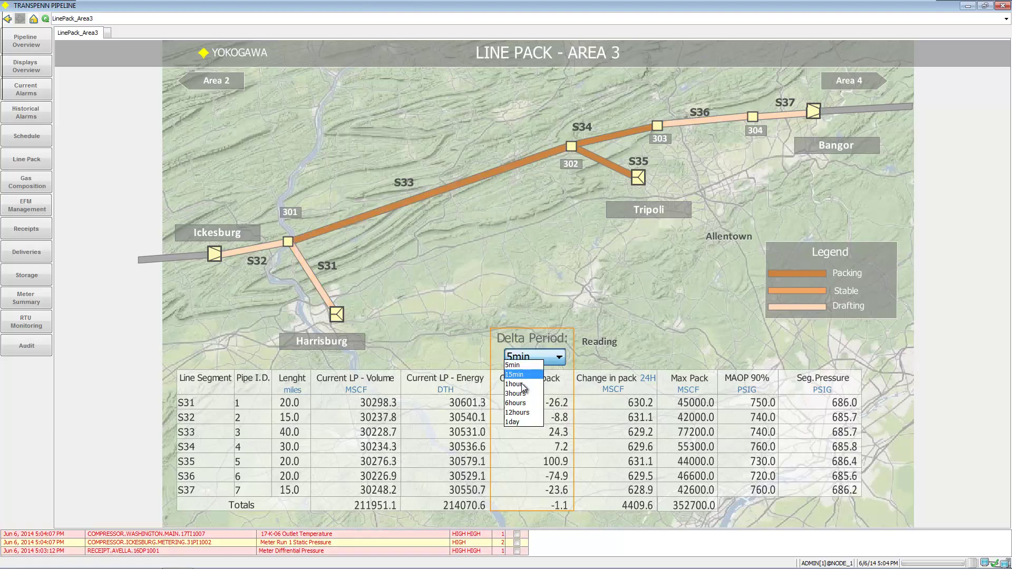
click(523, 385)
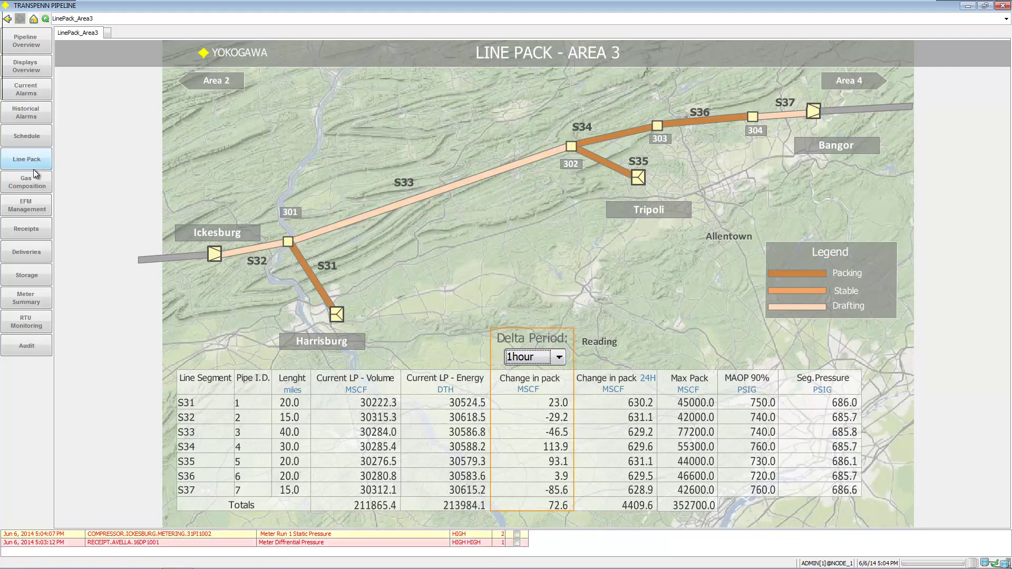
click(31, 186)
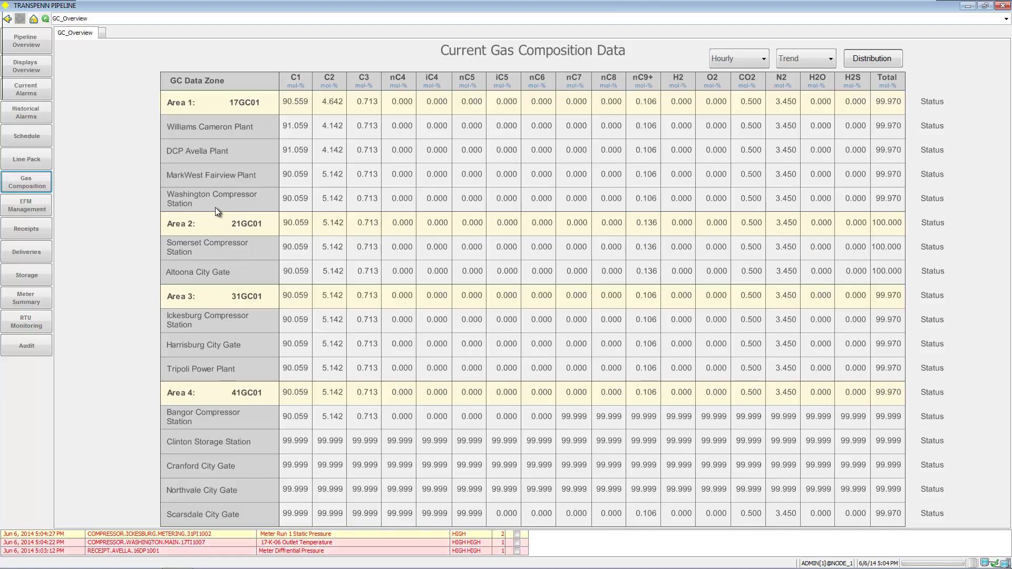
click(208, 125)
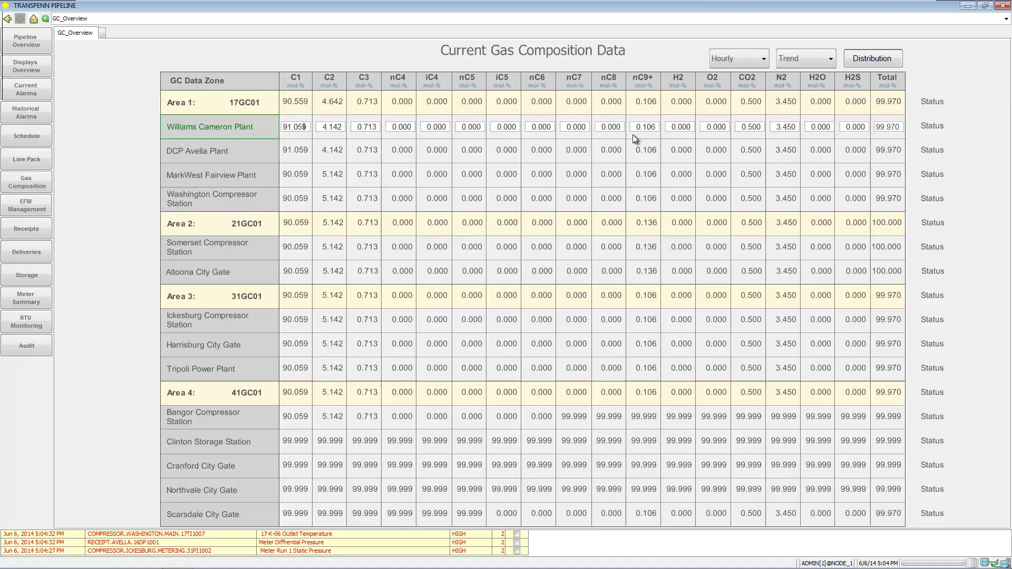
click(878, 61)
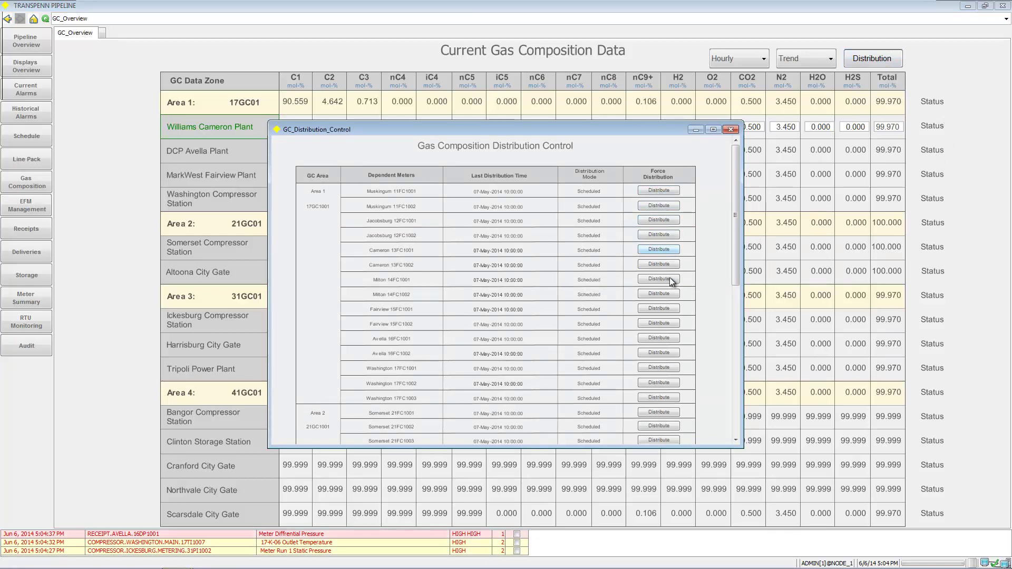
click(731, 129)
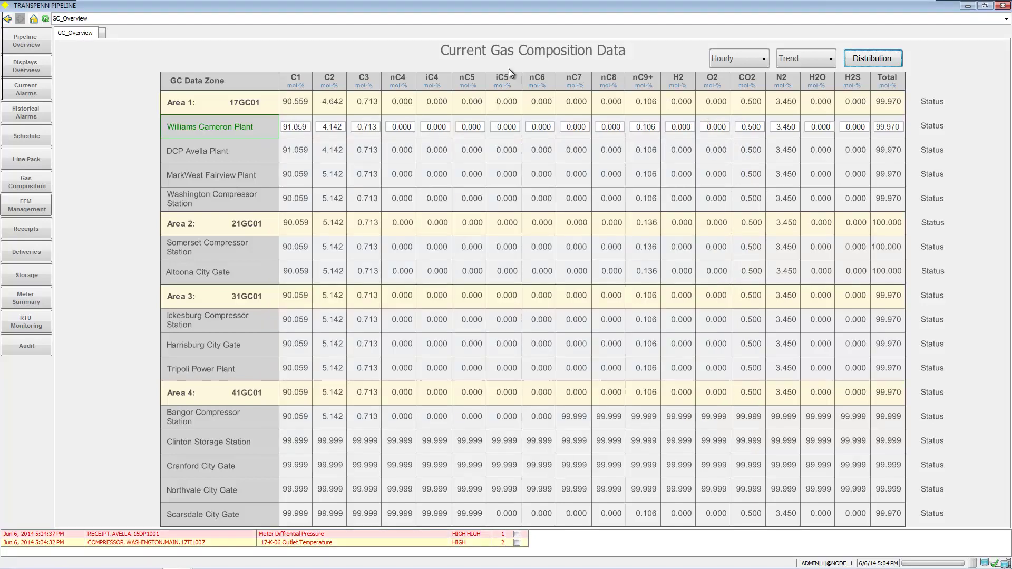
click(23, 208)
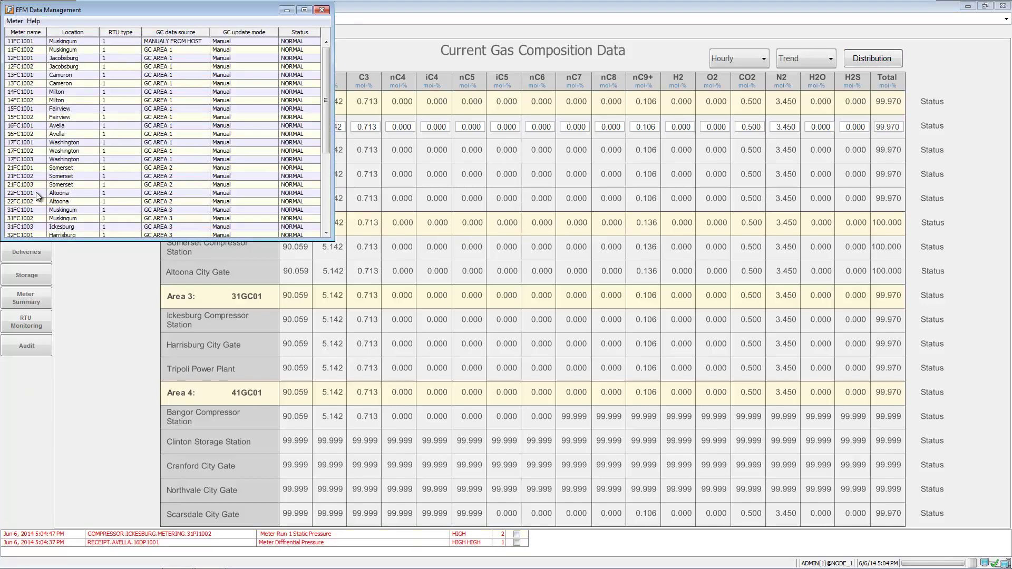
drag(146, 7, 477, 86)
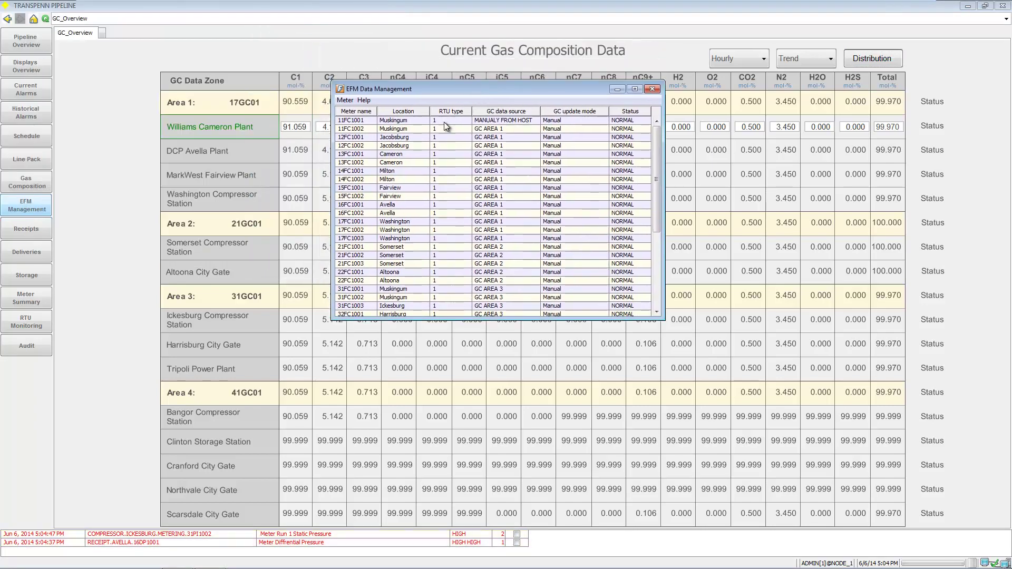
double_click(405, 121)
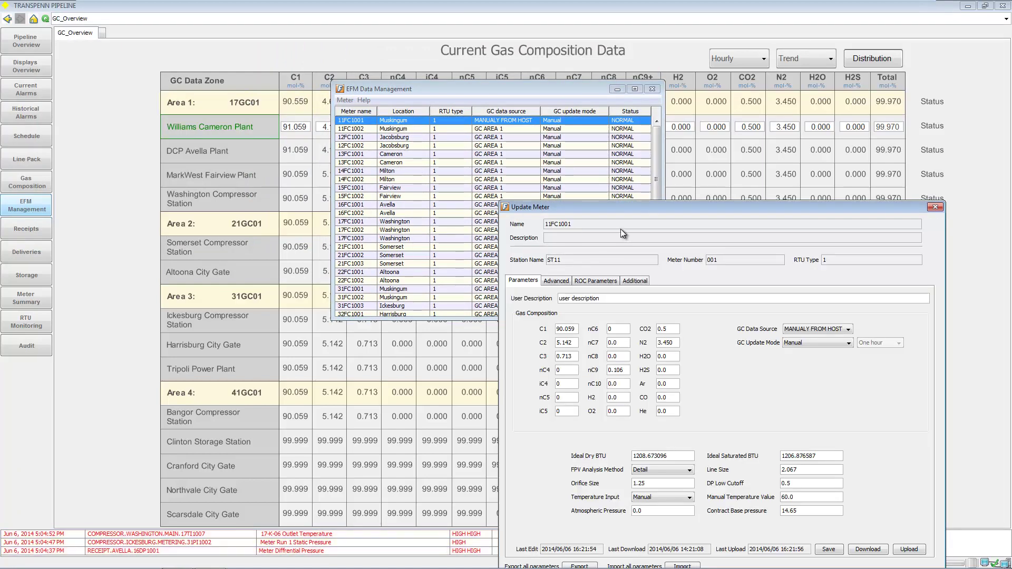
drag(605, 210, 542, 33)
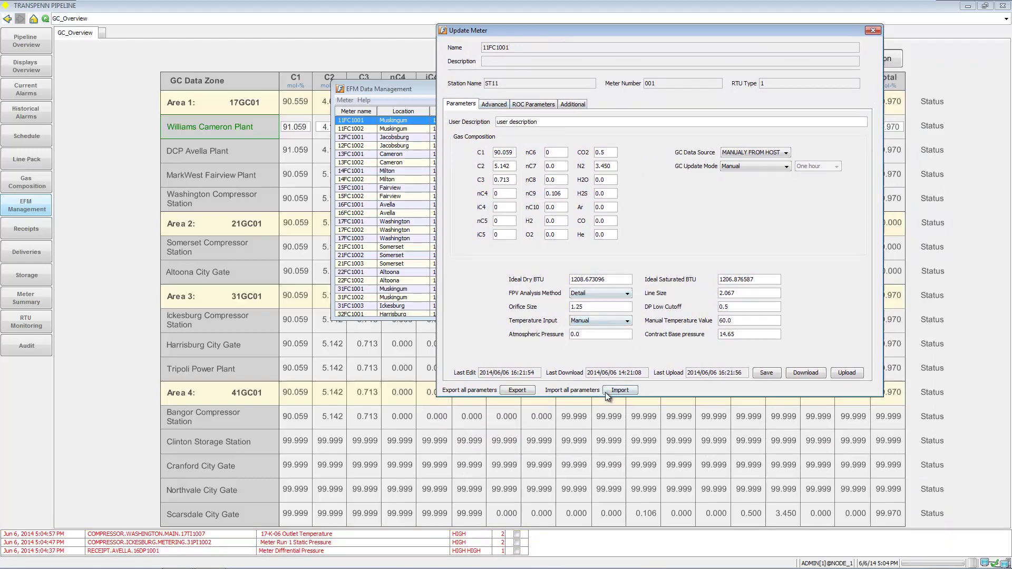
click(870, 31)
click(654, 88)
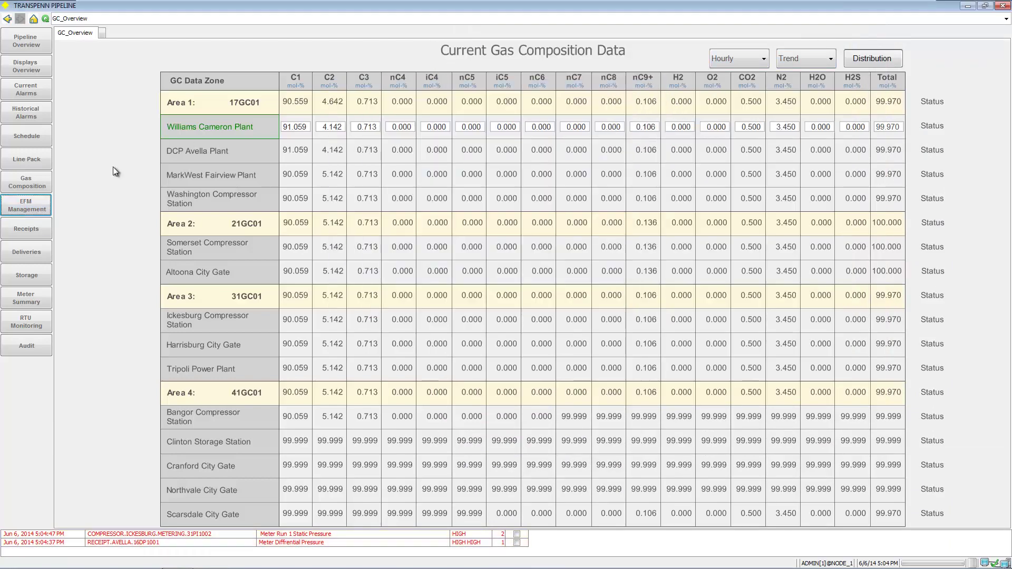
Step: Open the Receipts Overview and the Williams Muskingum 11FIC1000 faceplate, then its detailed view
click(29, 233)
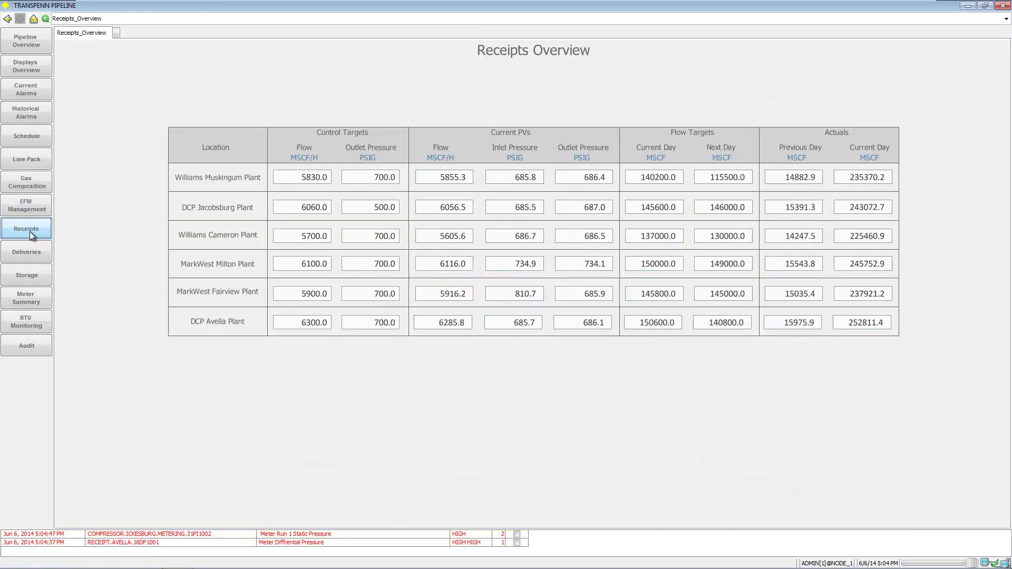
click(315, 179)
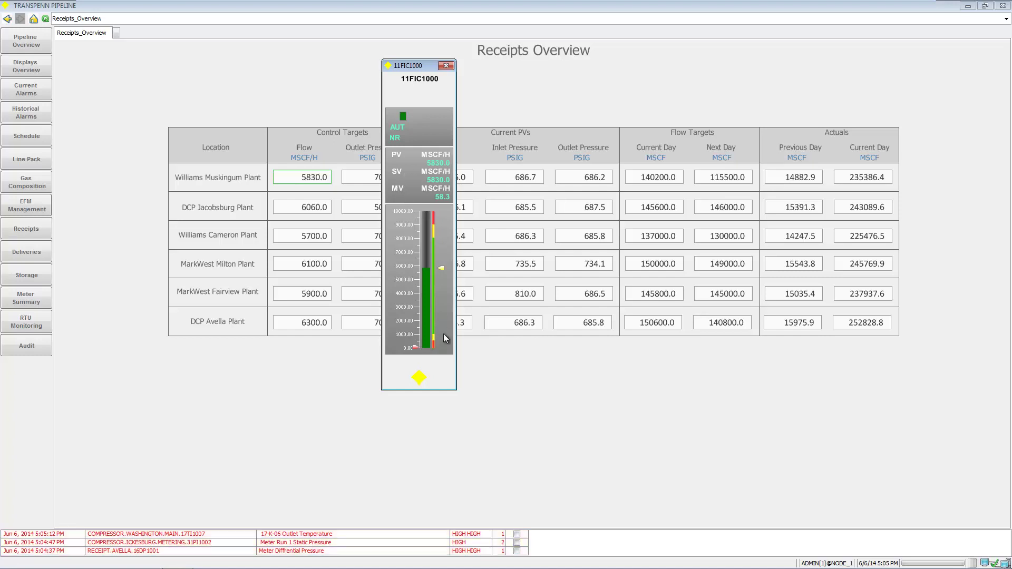
click(436, 172)
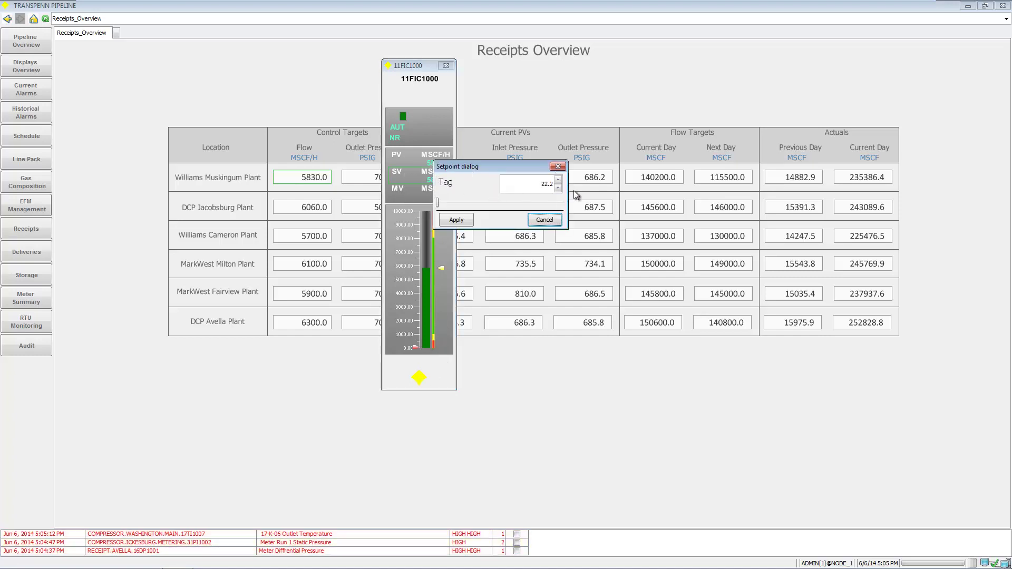
click(558, 168)
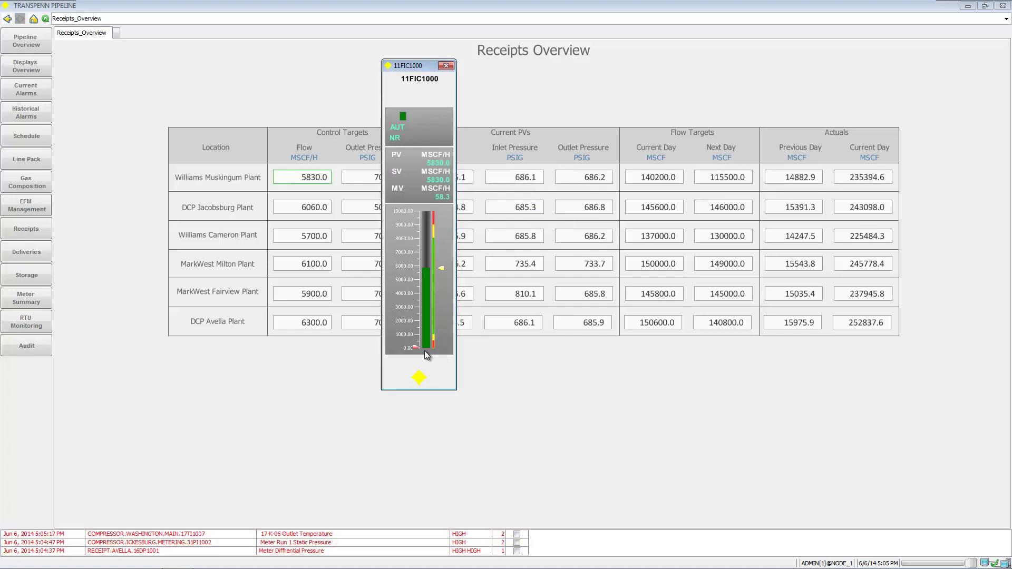
click(419, 378)
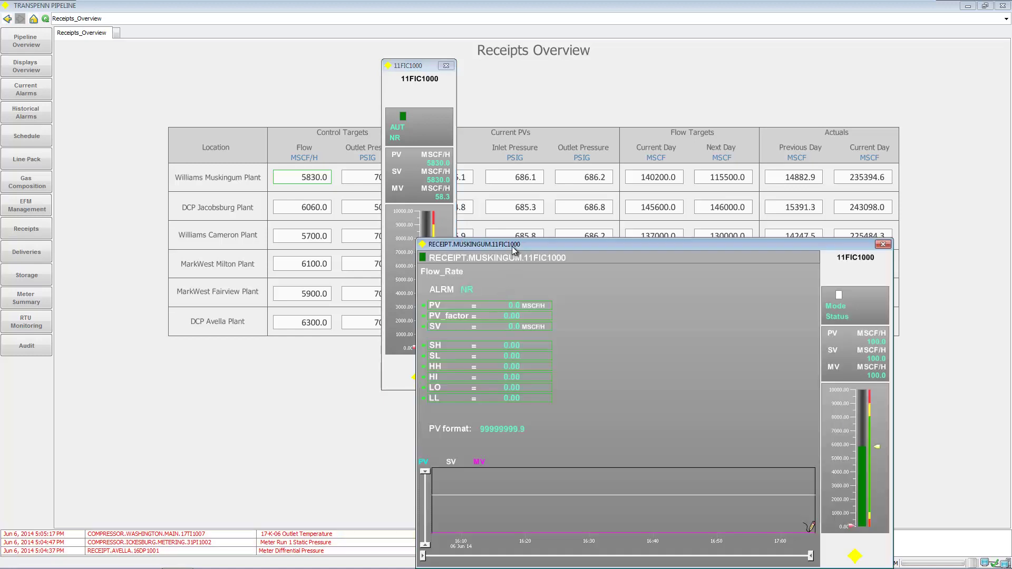
Step: Set the 11FIC1000 flow setpoint to 4830 MSCF/H, apply it, and close both controller windows
drag(508, 218, 562, 68)
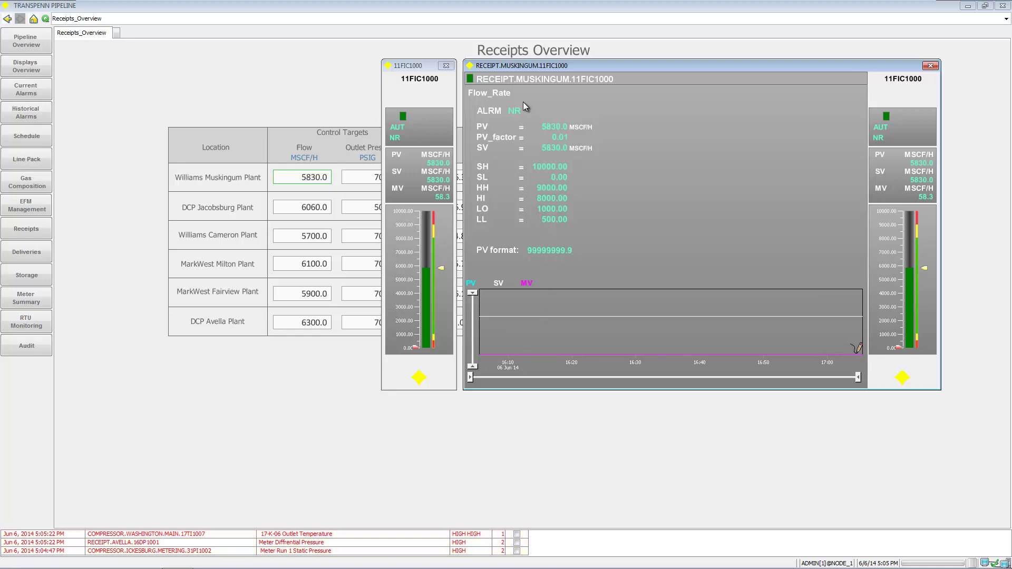
click(442, 179)
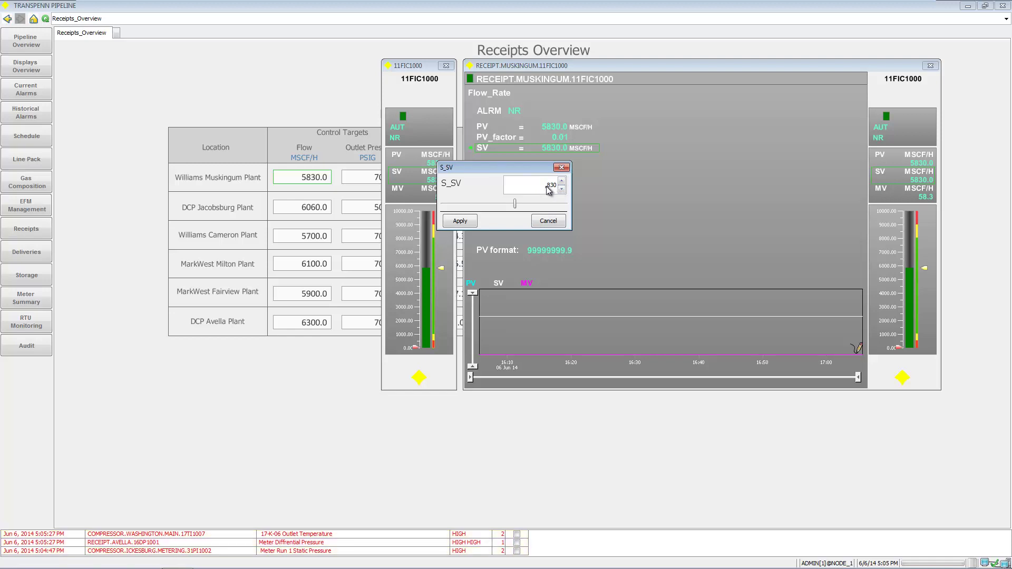
click(460, 221)
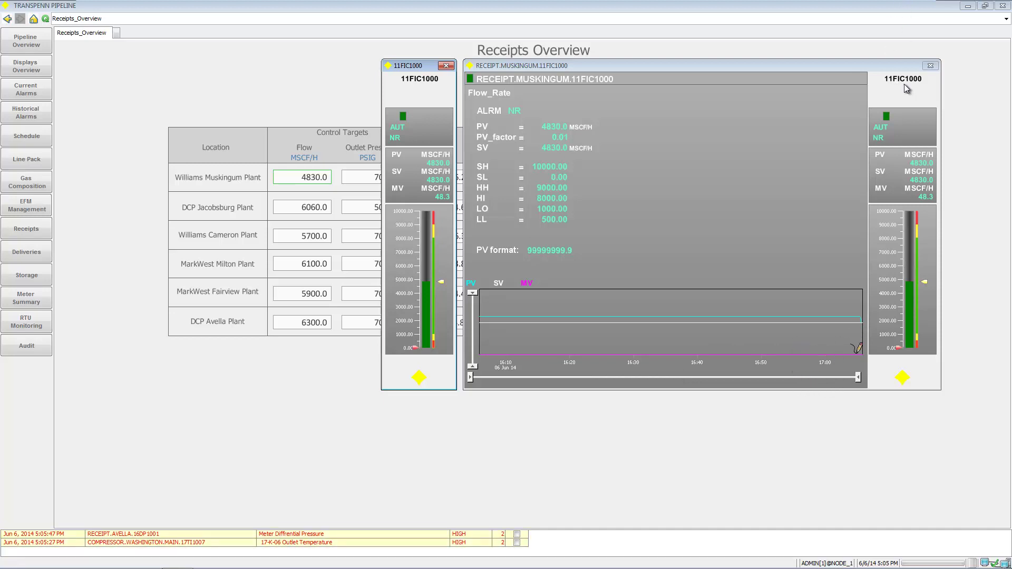
click(931, 66)
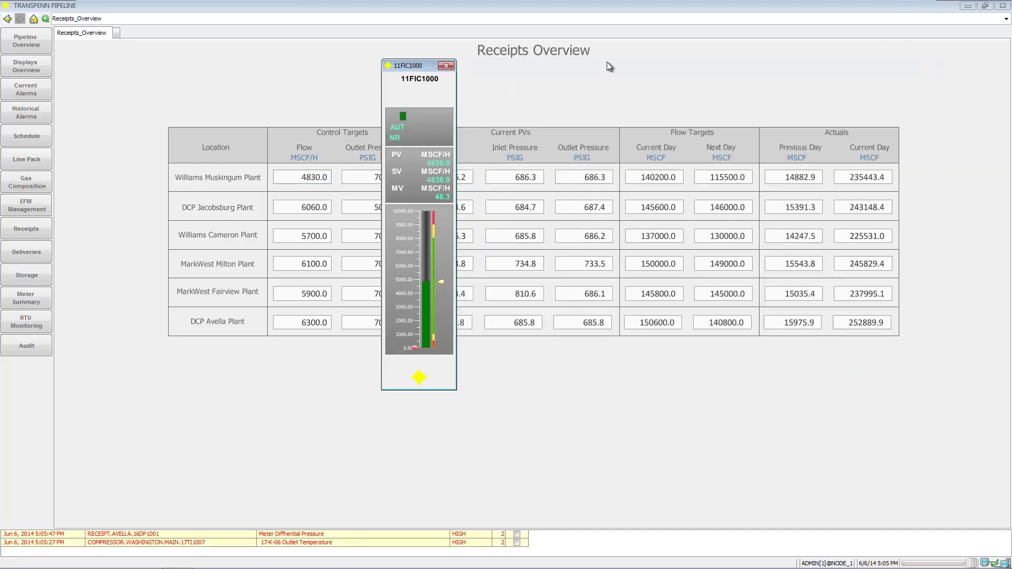
click(447, 66)
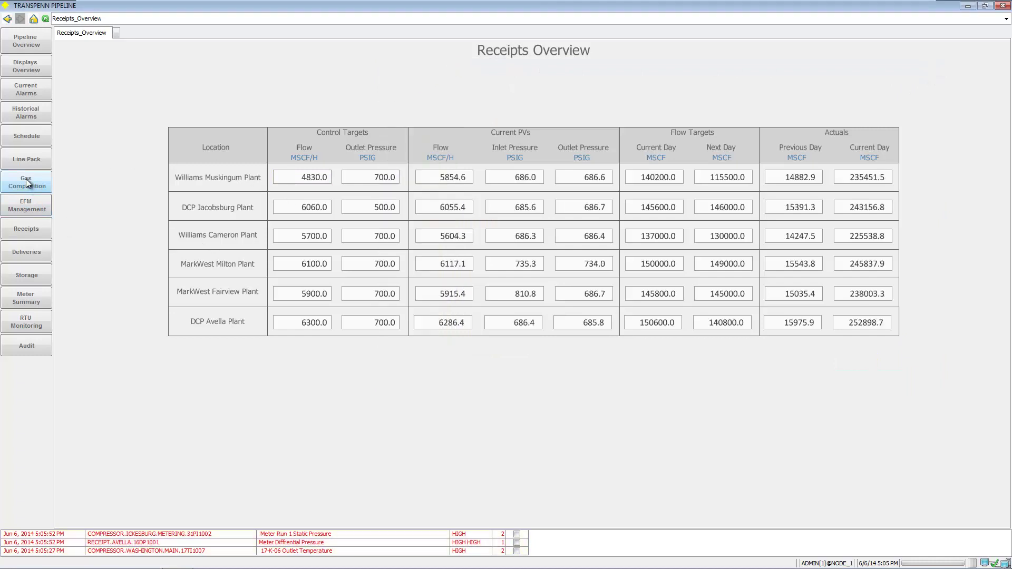
Step: Check the Deliveries overview and Altoona City Gate faceplate, then Clinton Storage, ending on Meter Summary
click(28, 251)
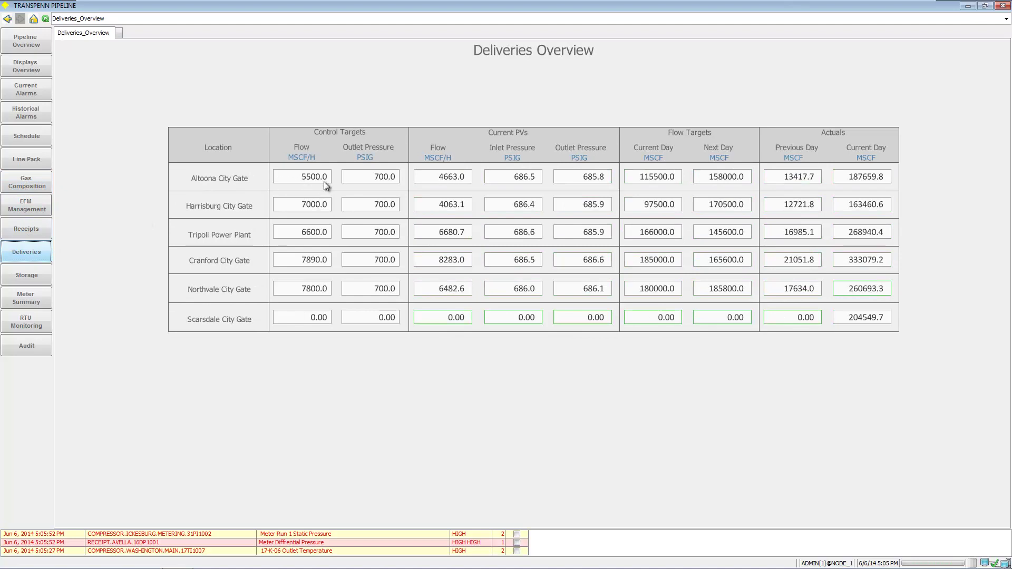
click(315, 179)
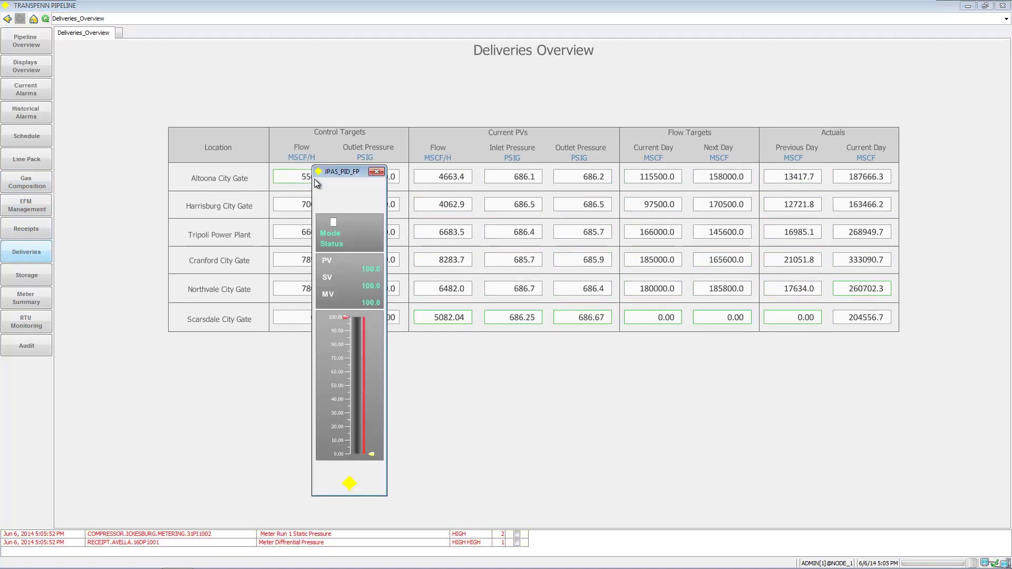
click(379, 174)
click(39, 281)
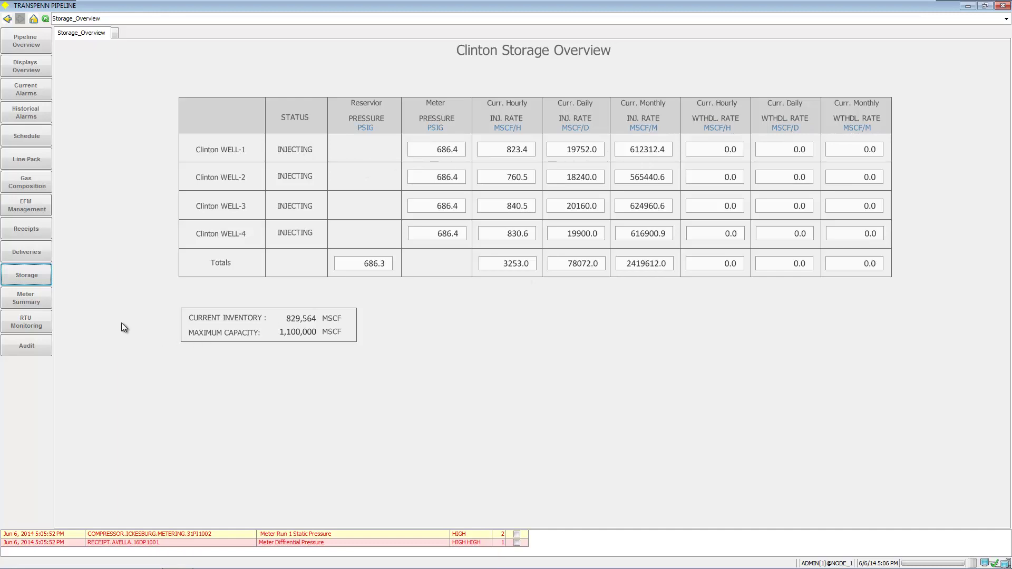
click(32, 299)
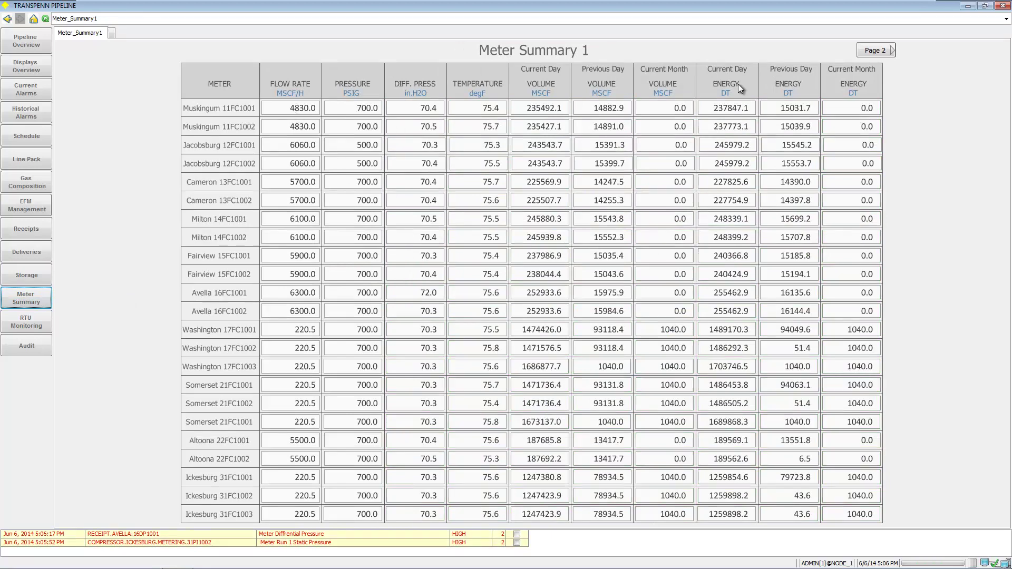
Step: View page 2 of the meter summary, then bring up RTU Status Overview 1
click(875, 51)
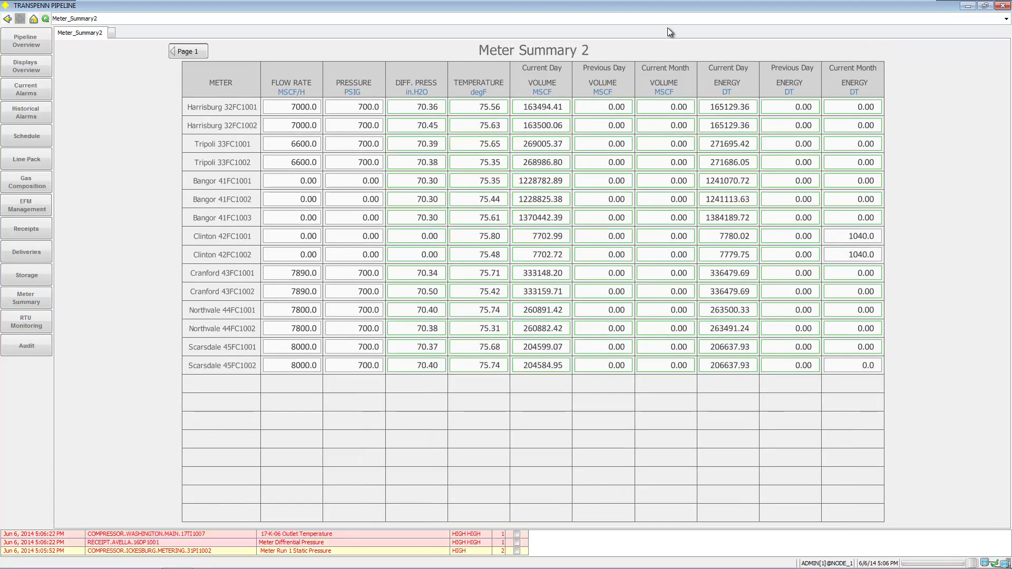
click(33, 325)
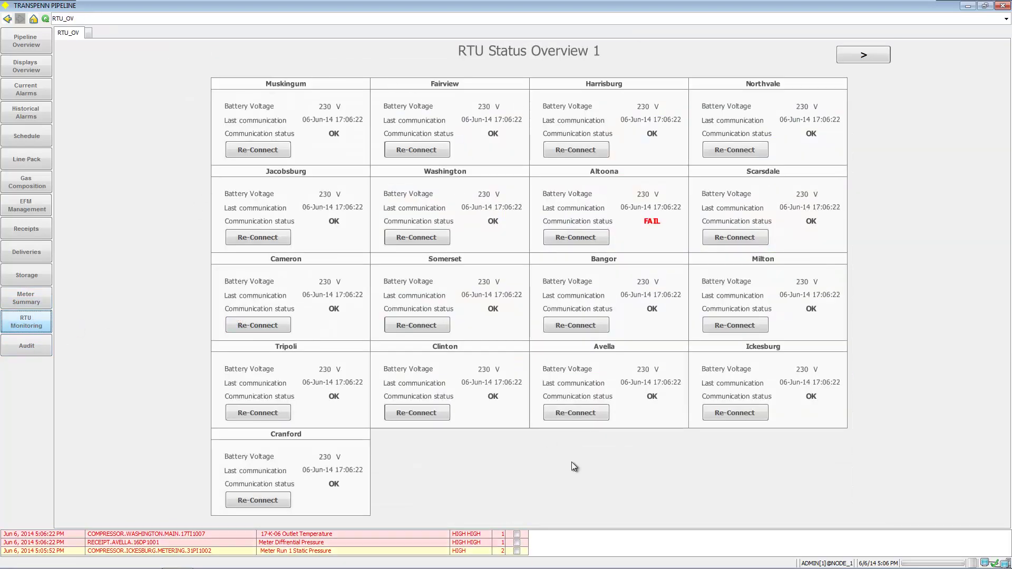
click(22, 349)
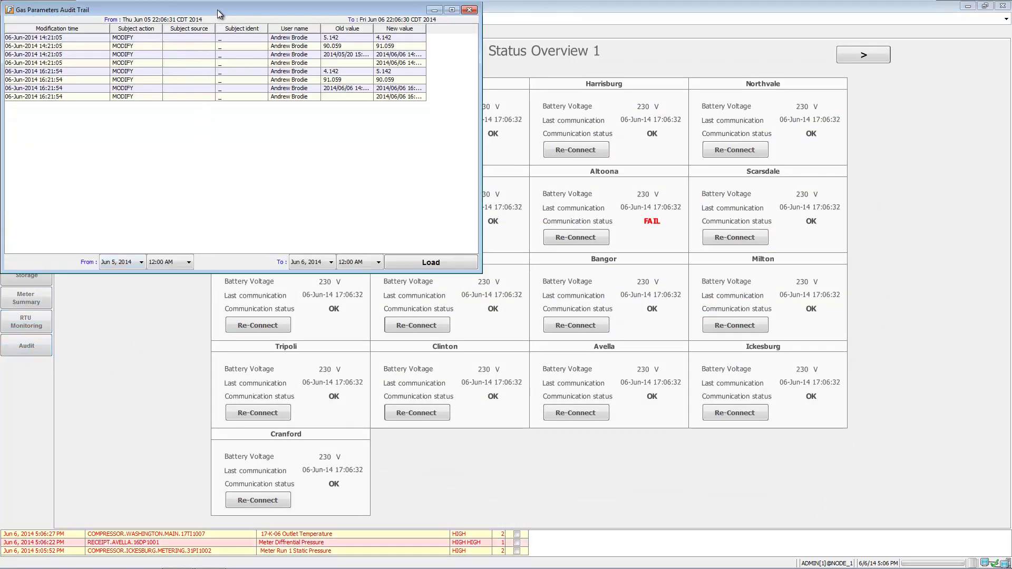
drag(218, 15, 466, 168)
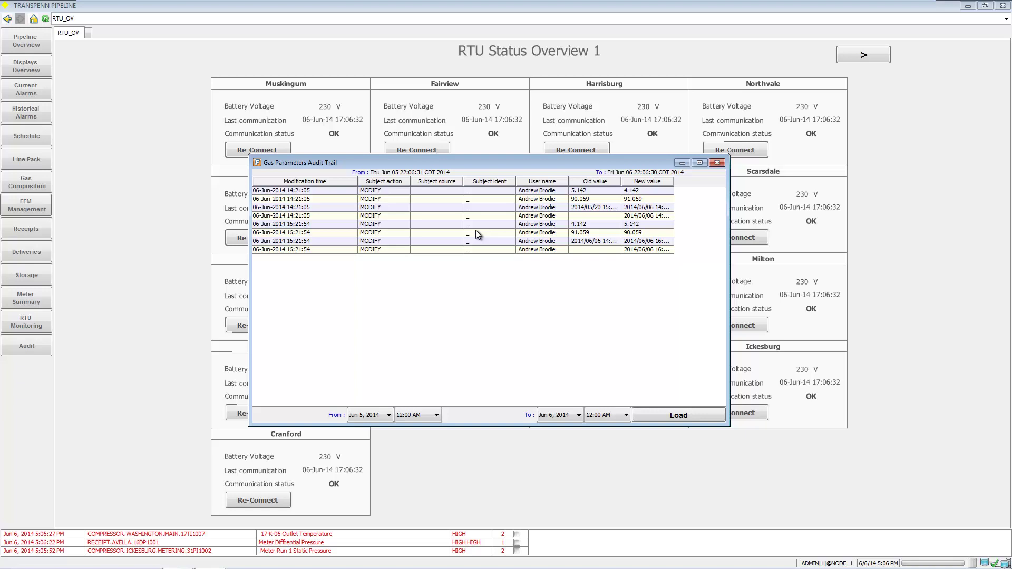
click(688, 419)
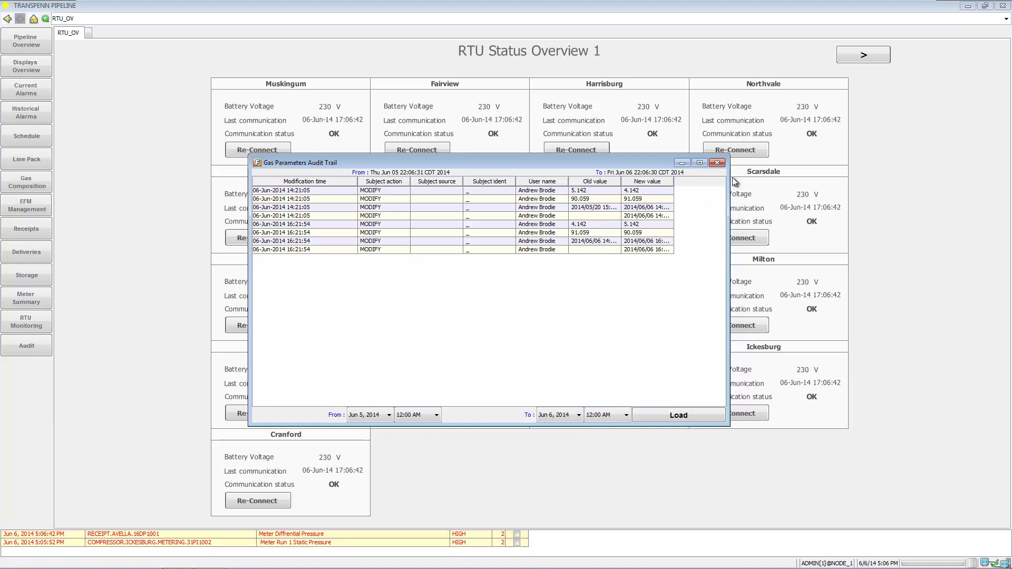
click(717, 163)
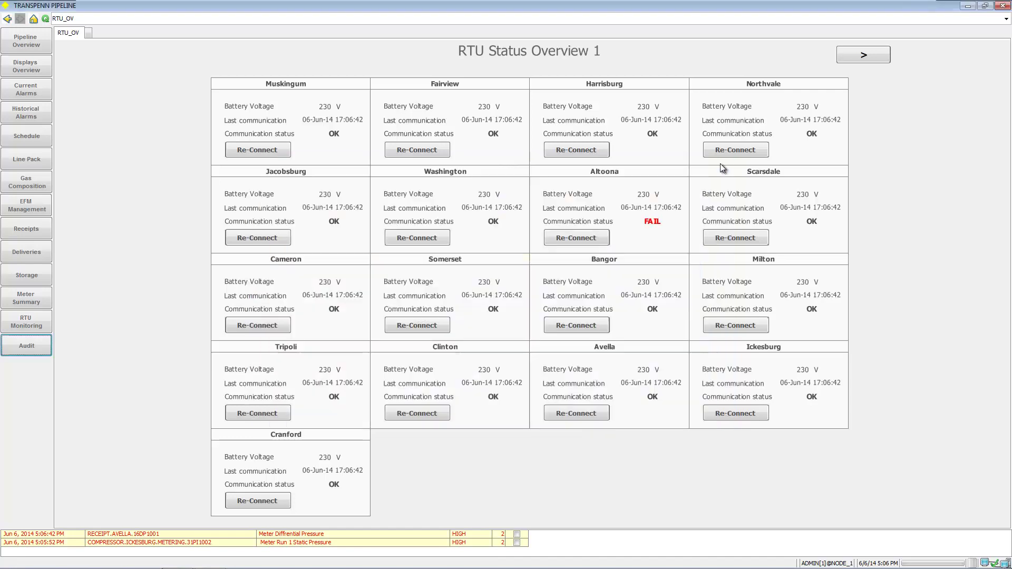
Step: Go back to the TransPenn Pipeline overview showing linepack for Areas 1–4
click(23, 44)
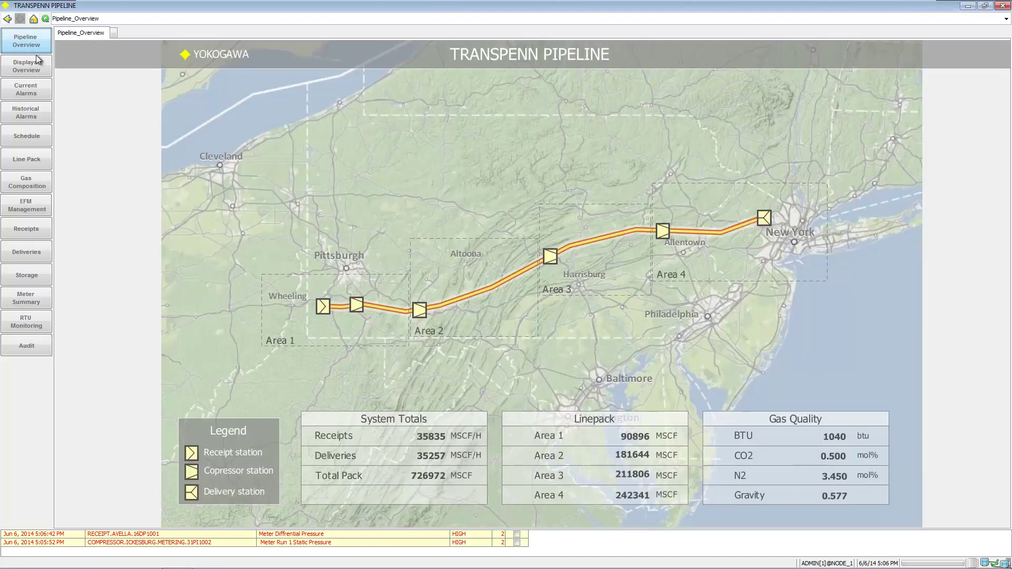